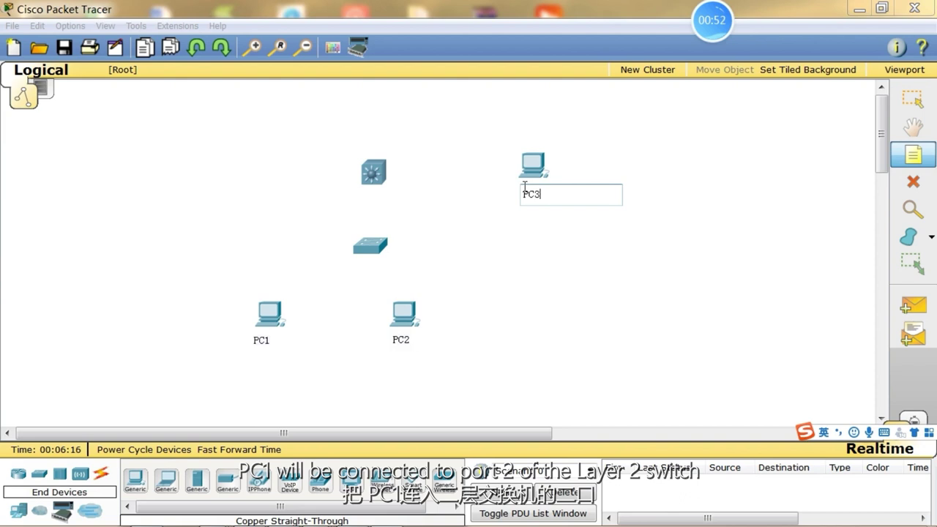
Connect PC1's FastEthernet0 to FastEthernet0/2 on the Layer 2 switch with a copper straight-through cable
left_click(101, 475)
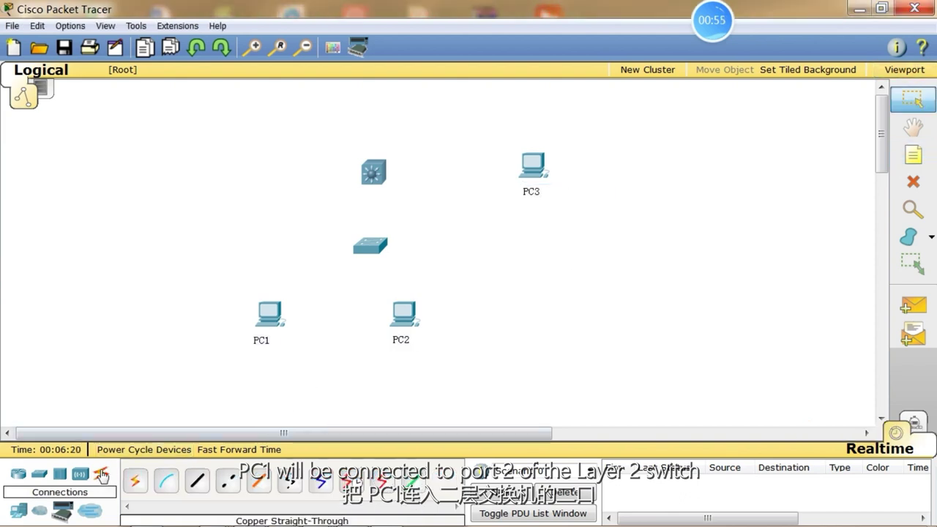
left_click(269, 319)
left_click(669, 94)
left_click(197, 480)
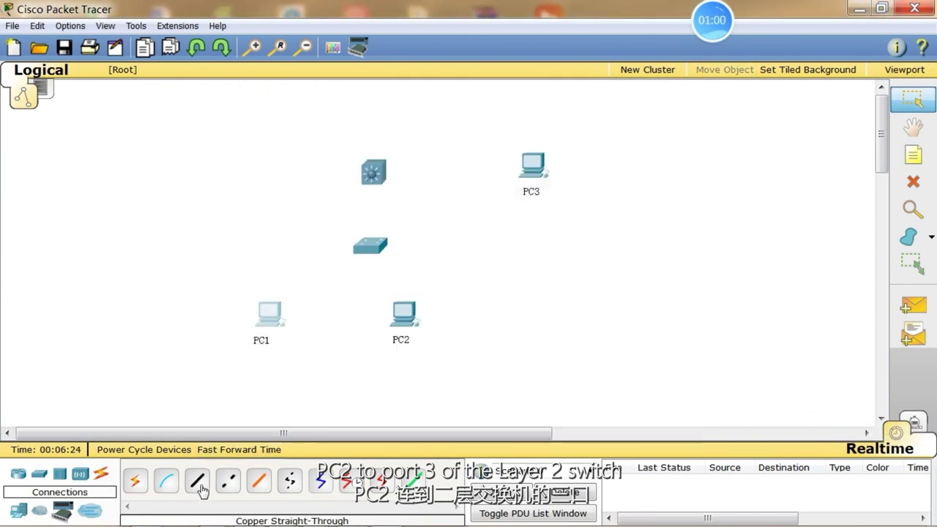
left_click(269, 315)
left_click(293, 329)
left_click(369, 247)
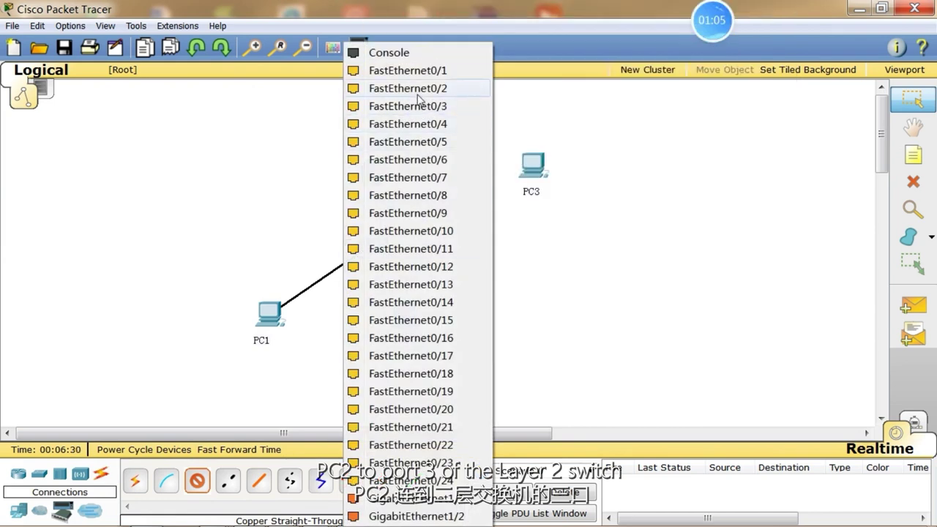
left_click(369, 88)
Connect PC2's FastEthernet0 to FastEthernet0/3 on the Layer 2 switch with a copper straight-through cable
left_click(197, 480)
left_click(404, 314)
left_click(448, 329)
left_click(373, 249)
left_click(410, 102)
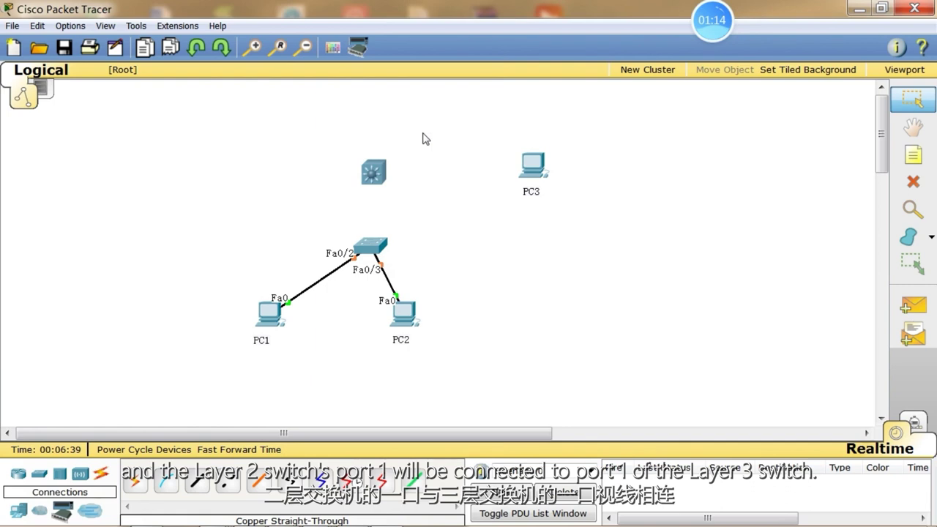
Link FastEthernet0/1 of the Layer 2 switch to FastEthernet0/1 of the Layer 3 switch with a copper straight-through cable
left_click(197, 480)
left_click(370, 247)
left_click(418, 107)
left_click(374, 172)
left_click(414, 71)
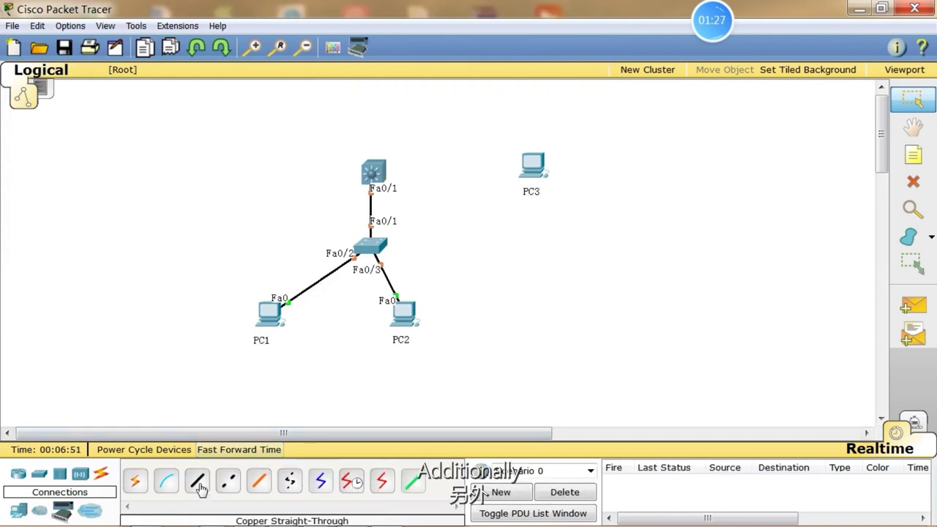
Connect FastEthernet0/2 of the Layer 3 switch to PC3's FastEthernet0 with a copper straight-through cable
left_click(197, 480)
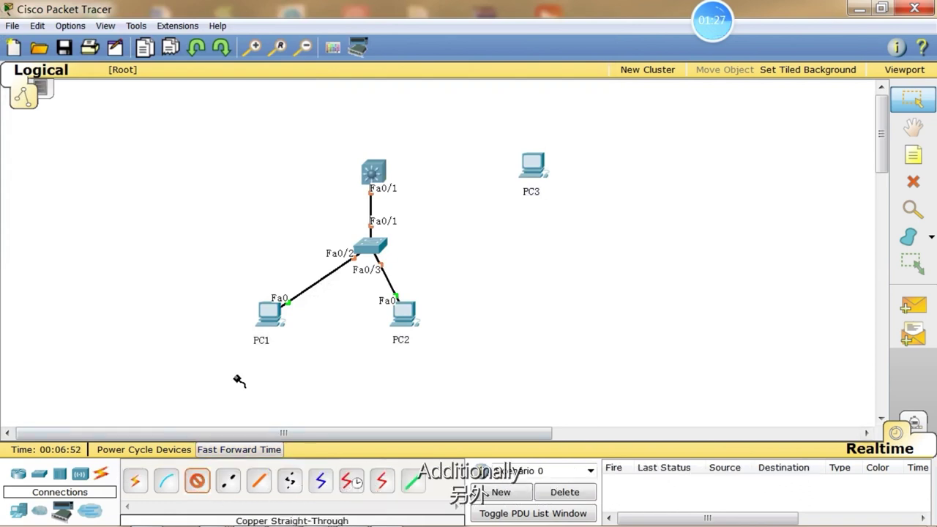
left_click(375, 172)
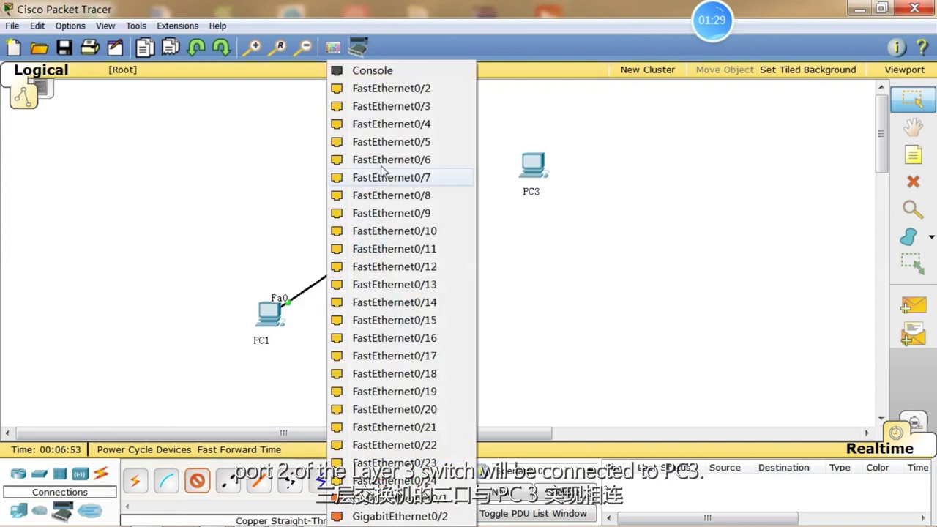
left_click(422, 104)
left_click(535, 170)
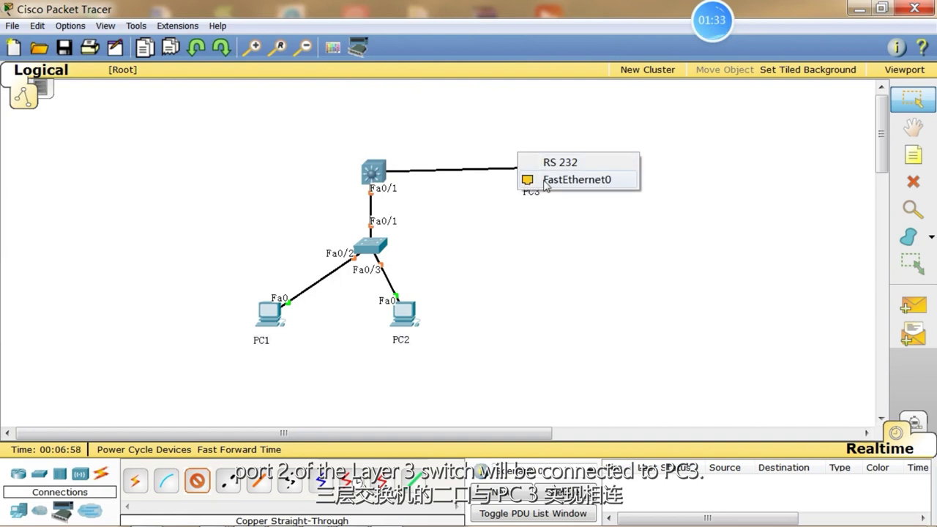
left_click(578, 179)
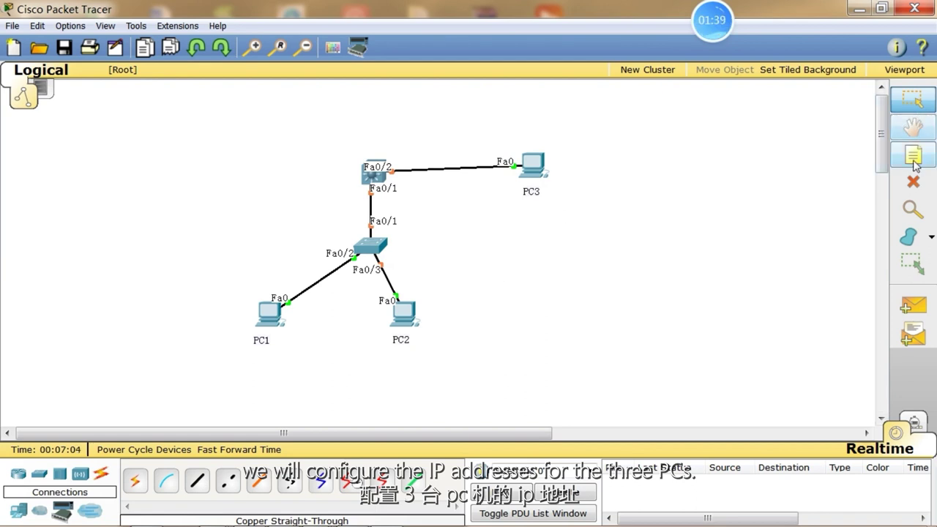
Give PC1 the static IP address 192.168.1.2 with subnet mask 255.255.255.0 and enter its default gateway
left_click(274, 311)
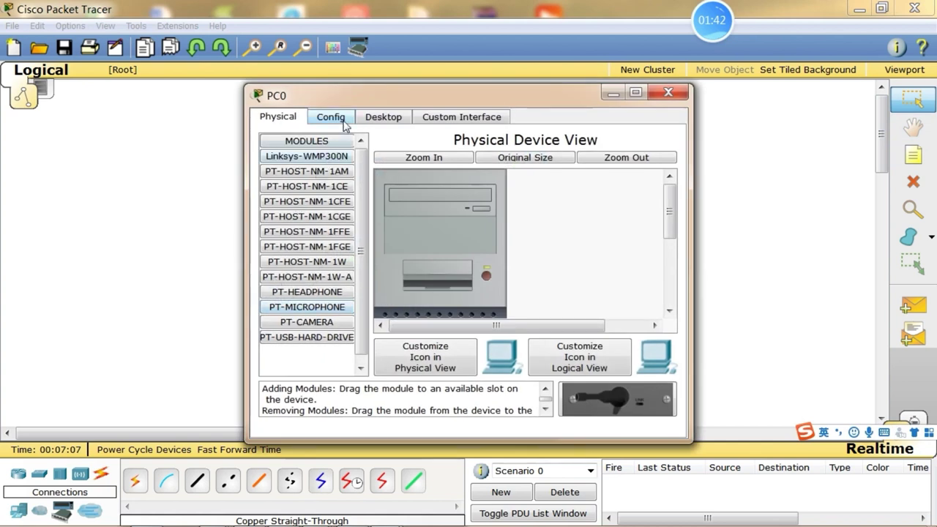
left_click(385, 117)
left_click(305, 179)
left_click(402, 202)
type("192.")
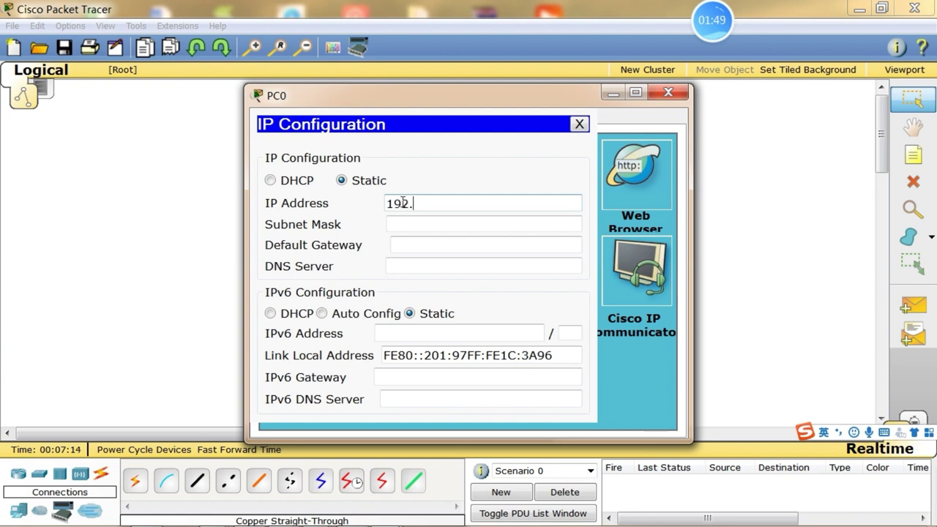
type("168.1.2")
left_click(427, 226)
left_click(418, 244)
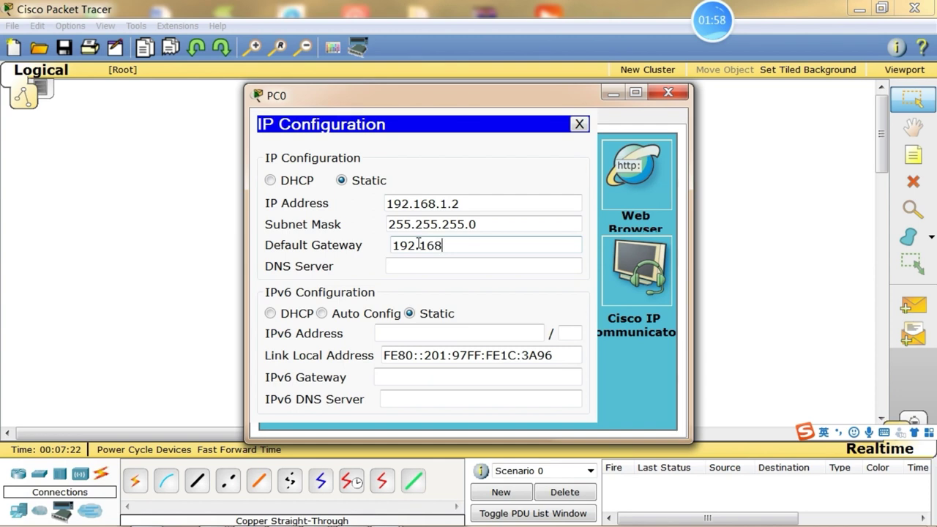
key("BackSpace")
type("1")
left_click(579, 124)
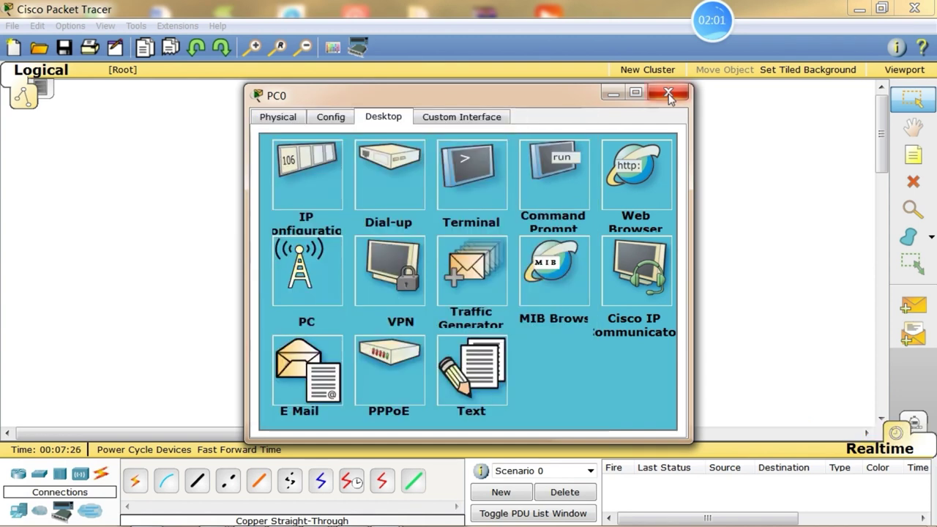
left_click(668, 93)
Give PC2 the static IP address 192.168.2.2, subnet mask 255.255.255.0 and default gateway 192.168.2.1
left_click(408, 322)
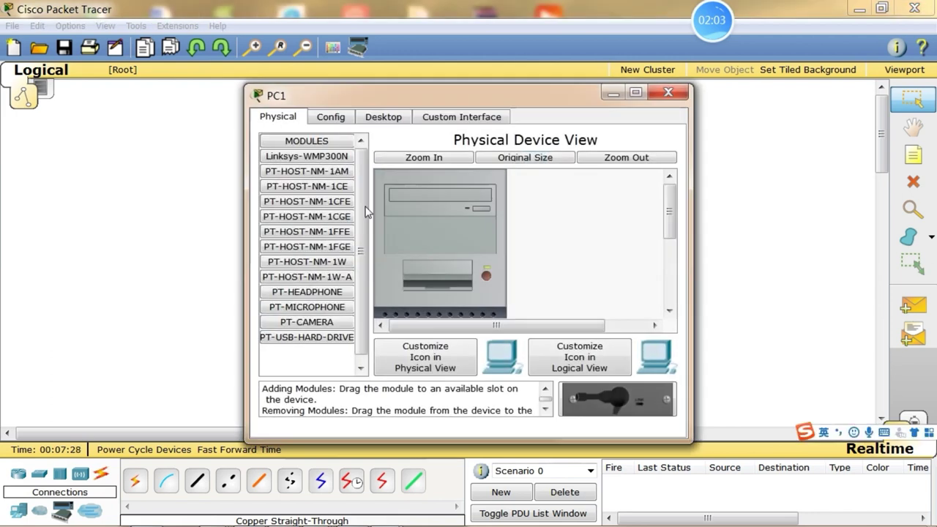
left_click(385, 115)
left_click(301, 176)
left_click(389, 203)
type("192.168.2.2")
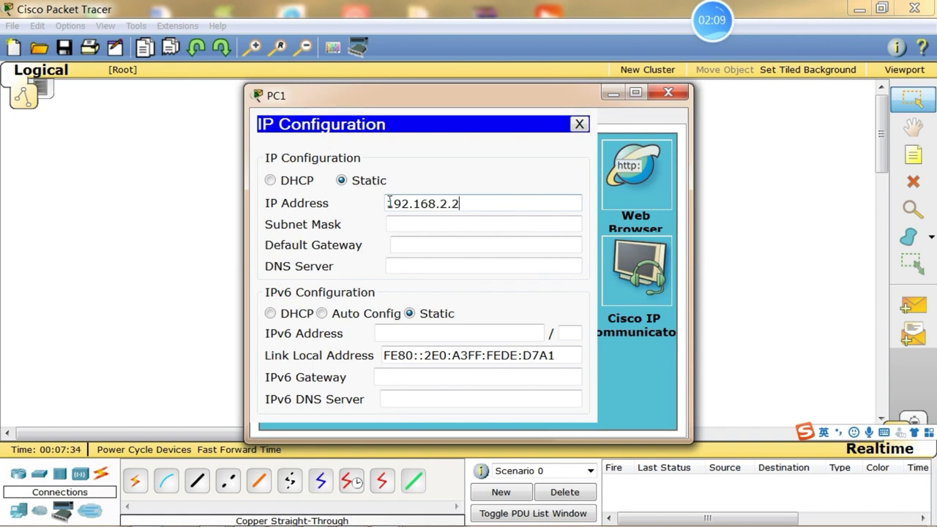
left_click(402, 224)
left_click(412, 245)
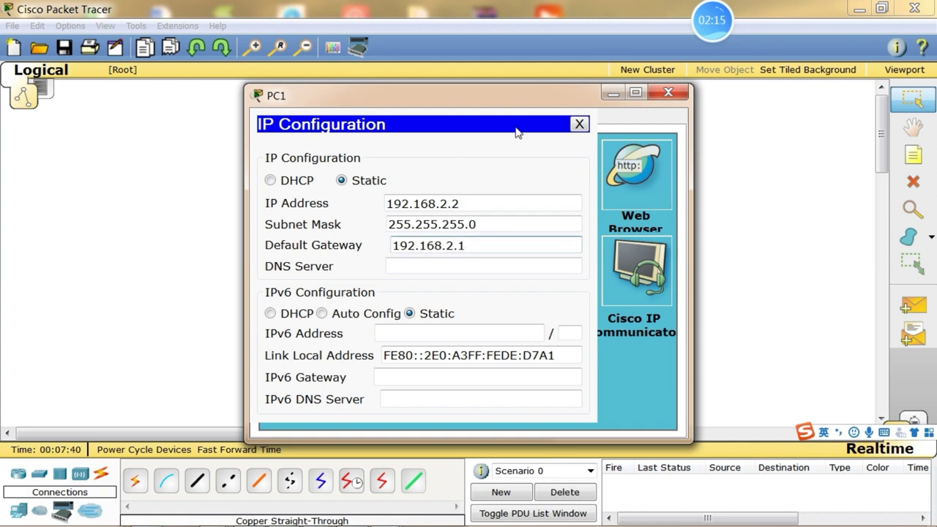
left_click(580, 124)
left_click(673, 93)
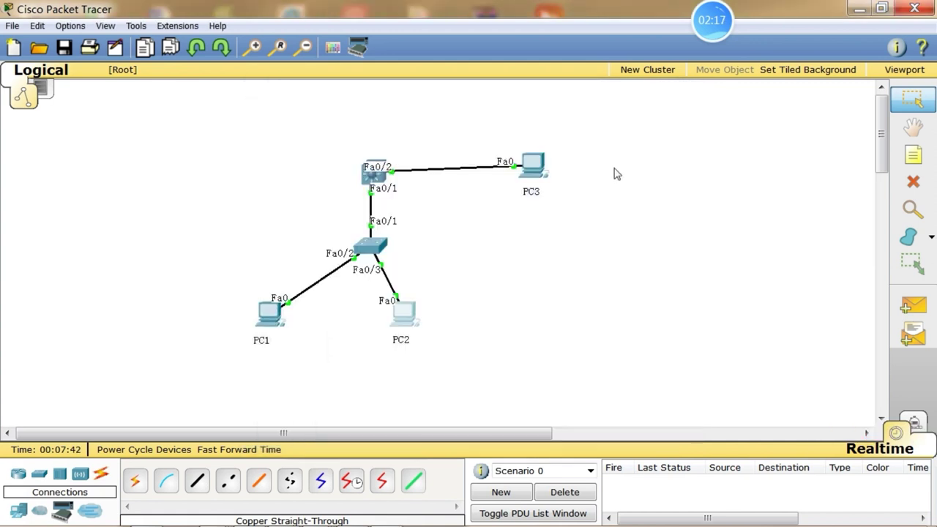
Give PC3 the static IP address 192.168.1.3, subnet mask 255.255.255.0 and default gateway 192.168.1.1
left_click(529, 172)
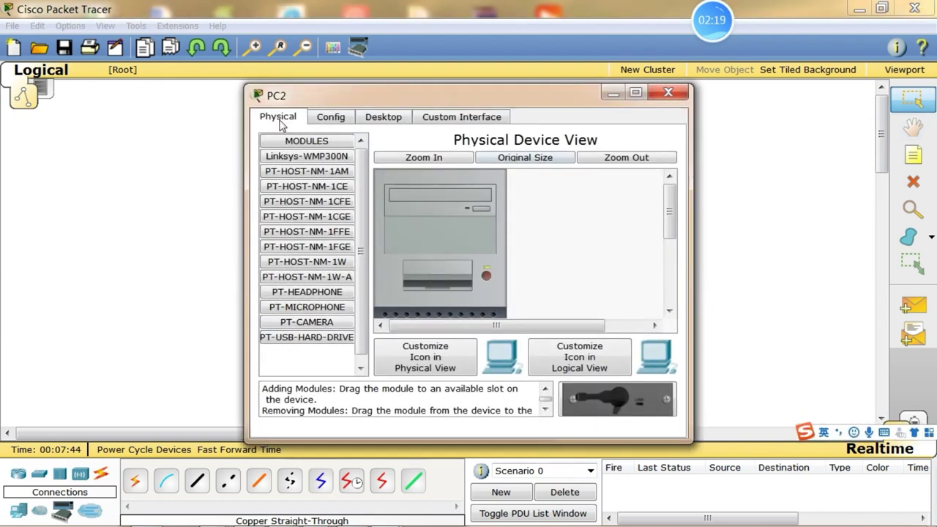
left_click(382, 122)
left_click(304, 166)
left_click(410, 204)
type("192.168.1.3")
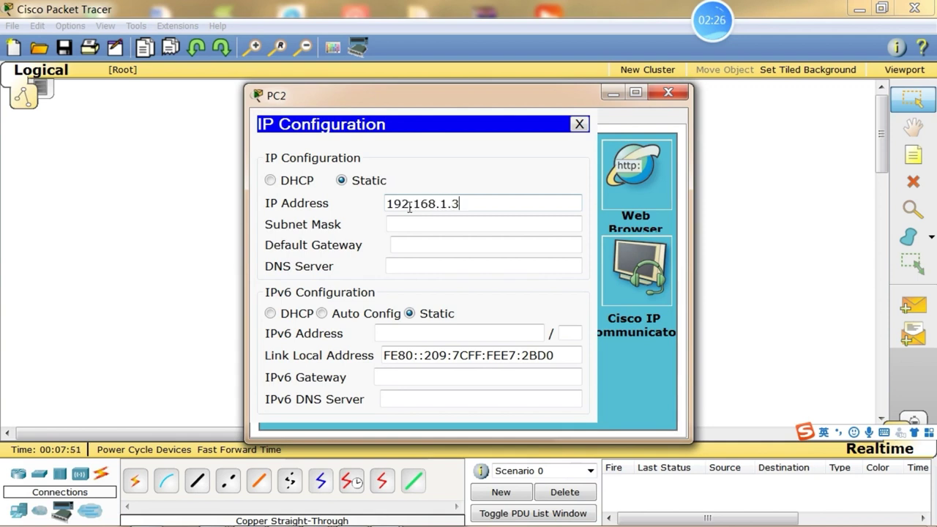
left_click(412, 224)
left_click(414, 246)
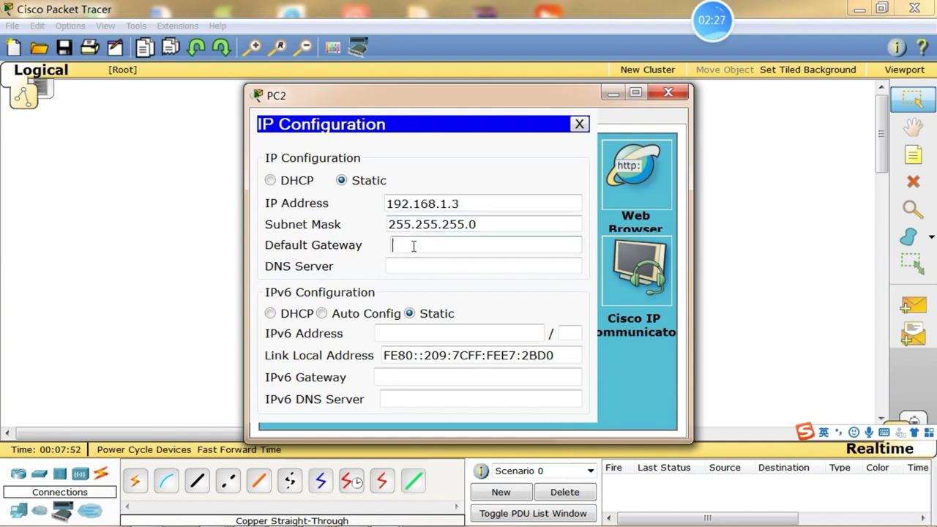
type("192")
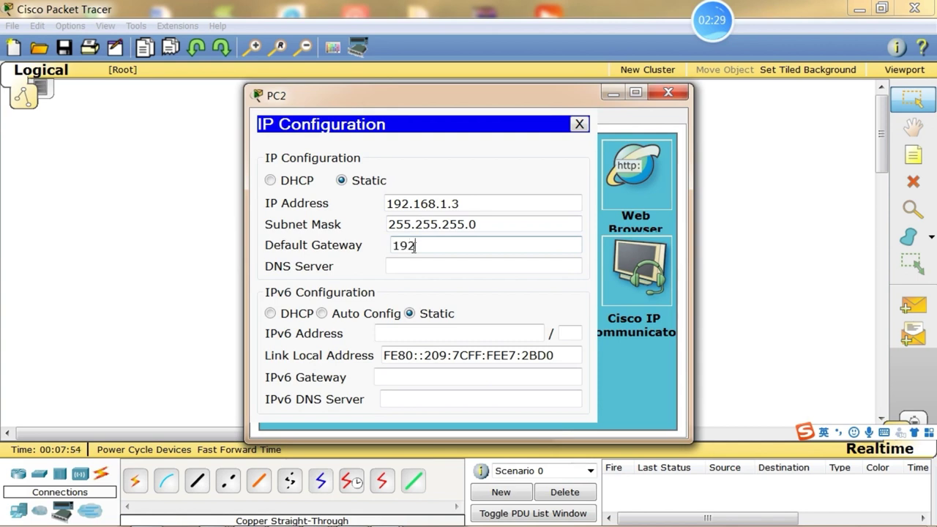
type(".168.1.1")
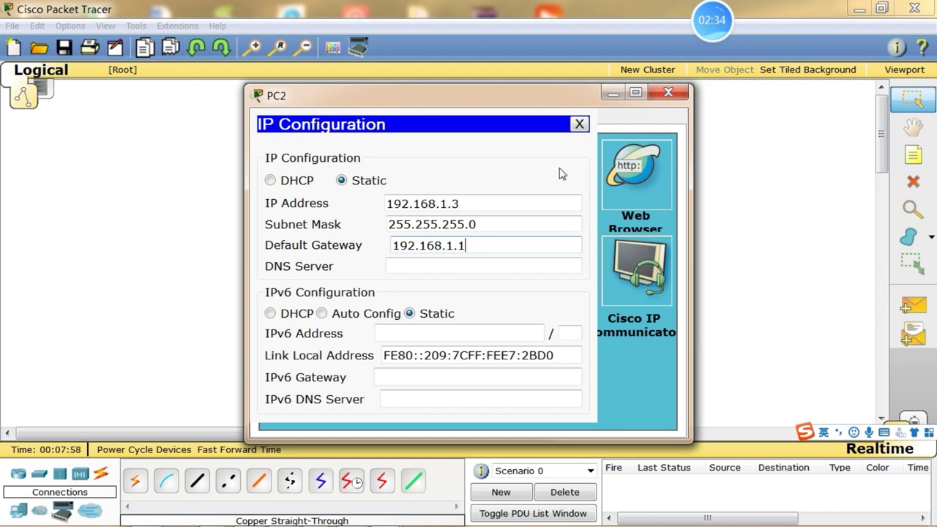
left_click(580, 124)
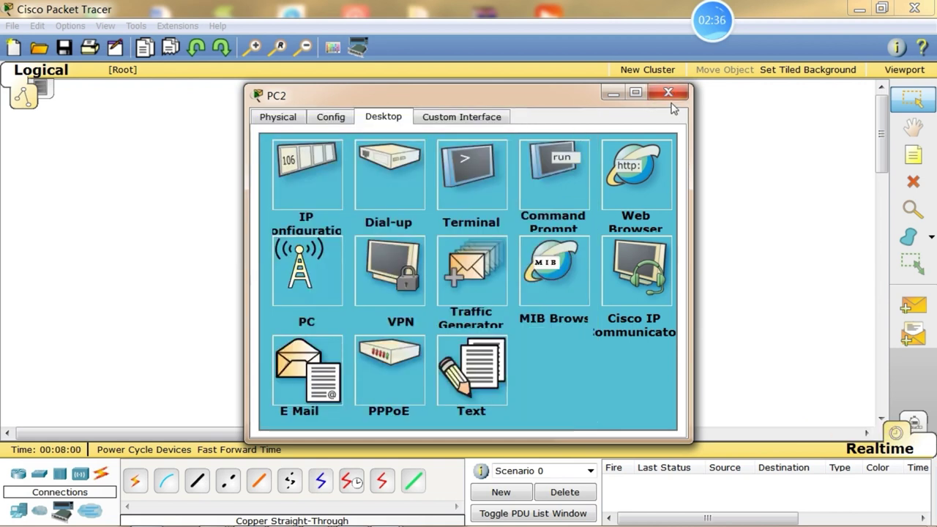
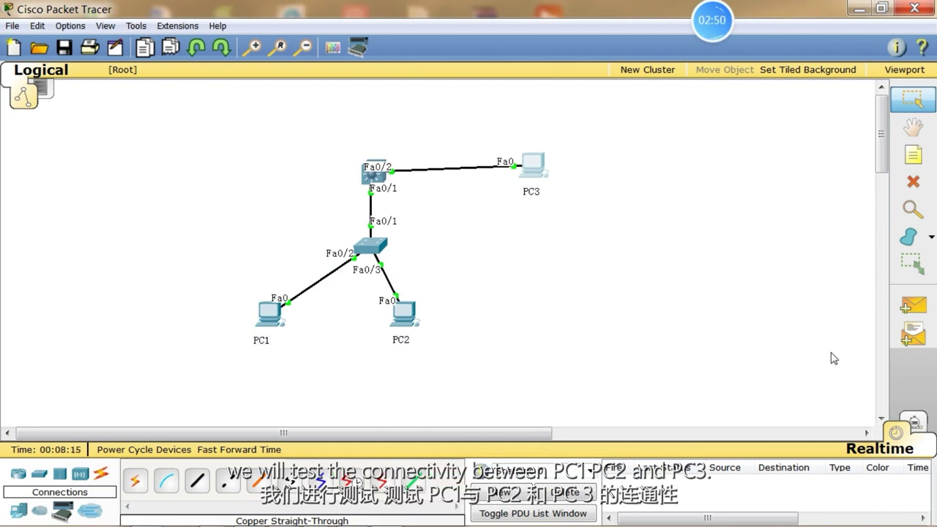
Test connectivity from PC1 to PC3 by pinging 192.168.1.3 in PC1's maximized command prompt
left_click(269, 313)
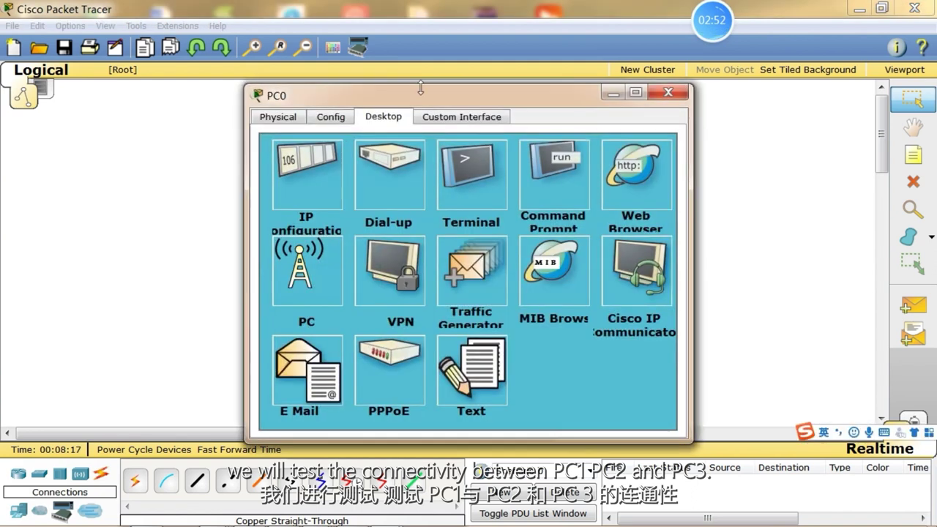
left_click(545, 170)
double_click(449, 95)
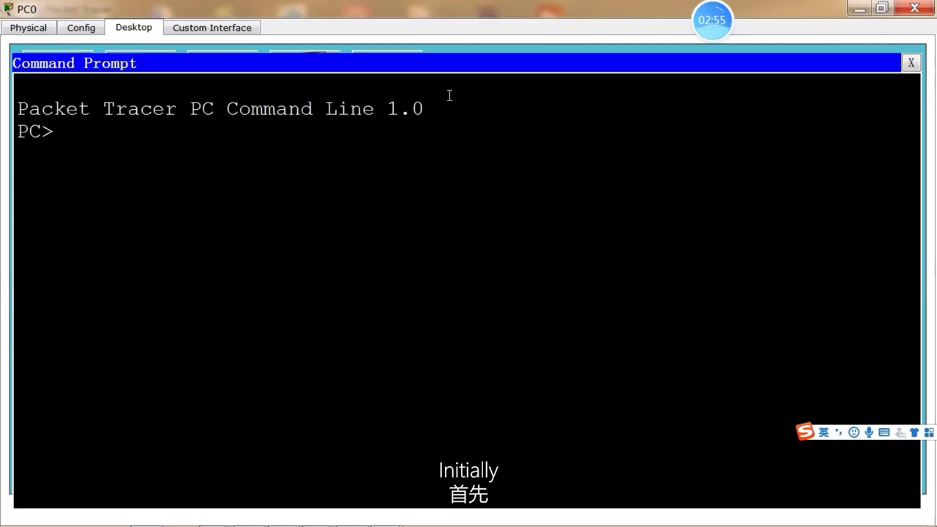
type("ping ")
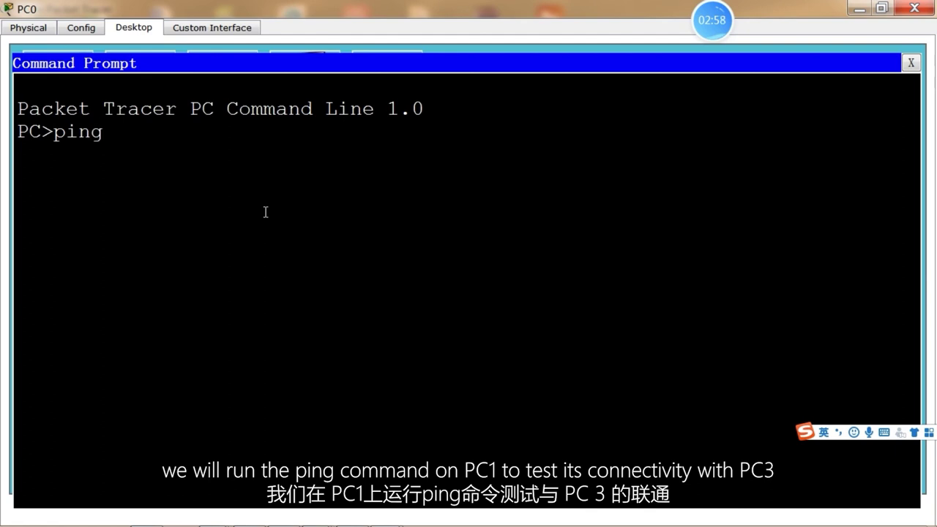
type("192")
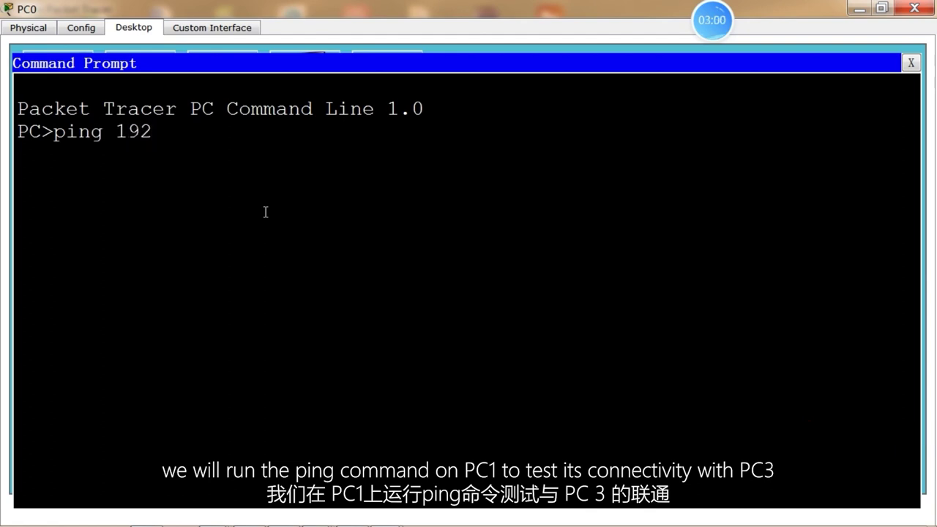
type(".168.1.3")
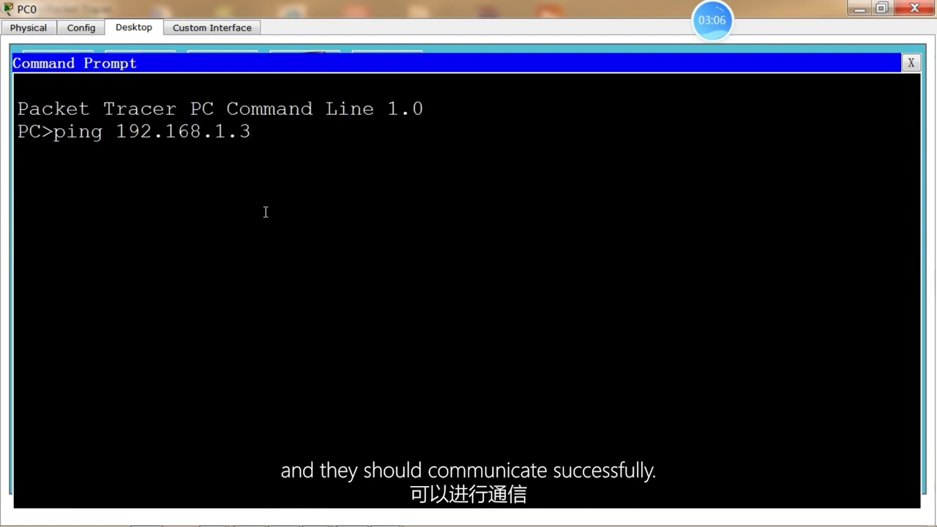
key("Return")
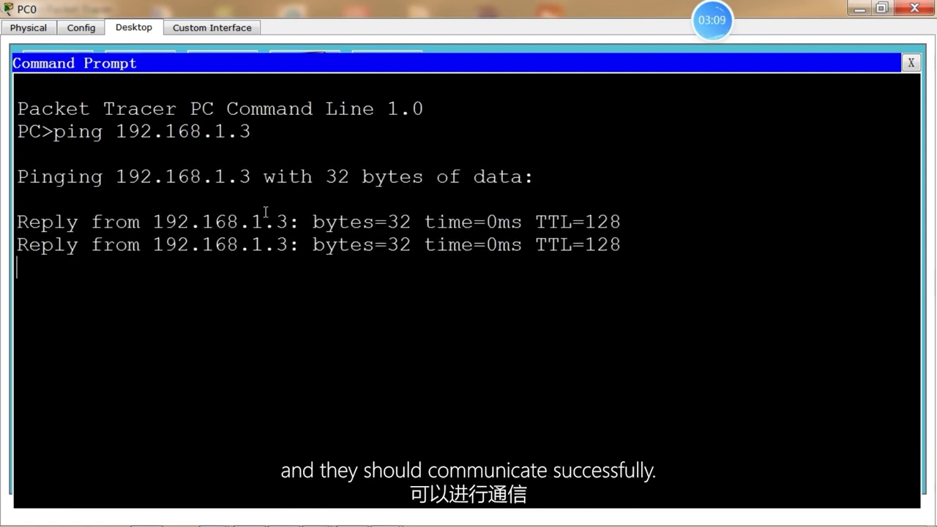
Test connectivity from PC1 to PC2 by pinging 192.168.2.2, and close PC1's window
type("pi")
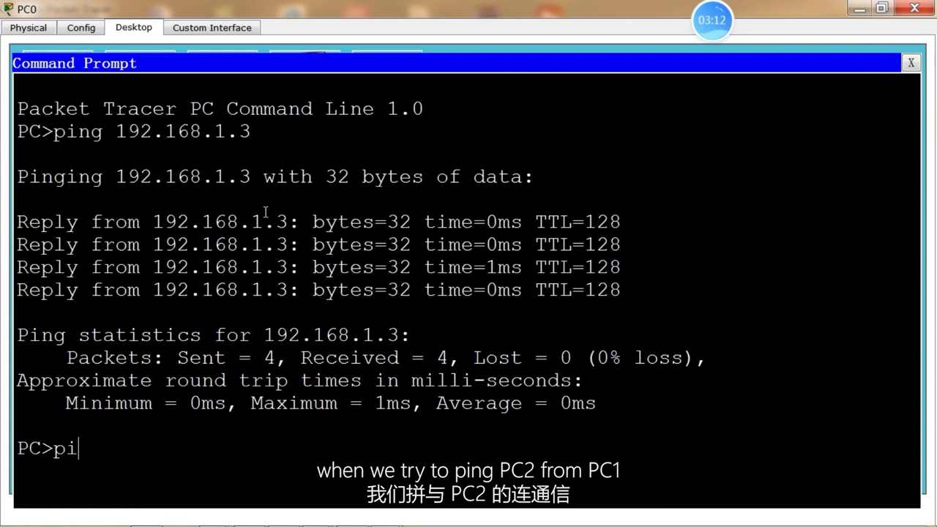
type("ng 192.16")
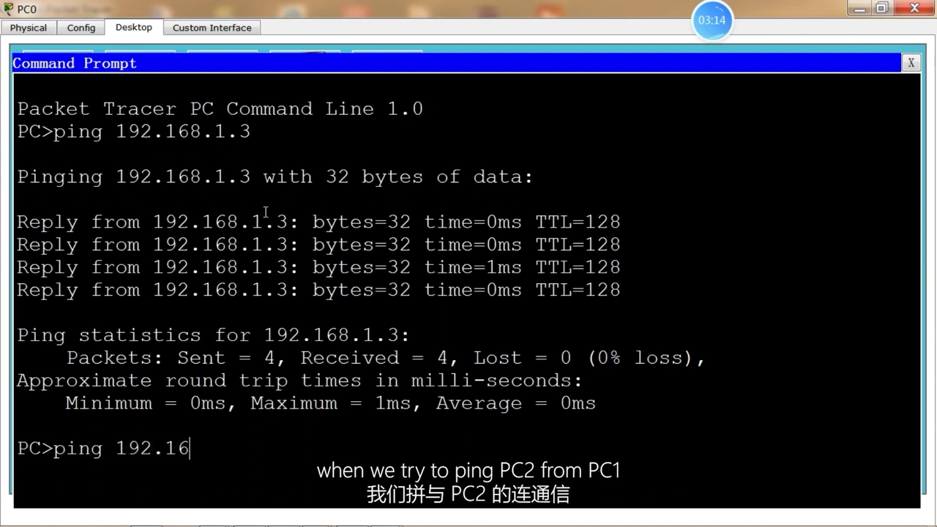
type("8.1")
type(".2.2")
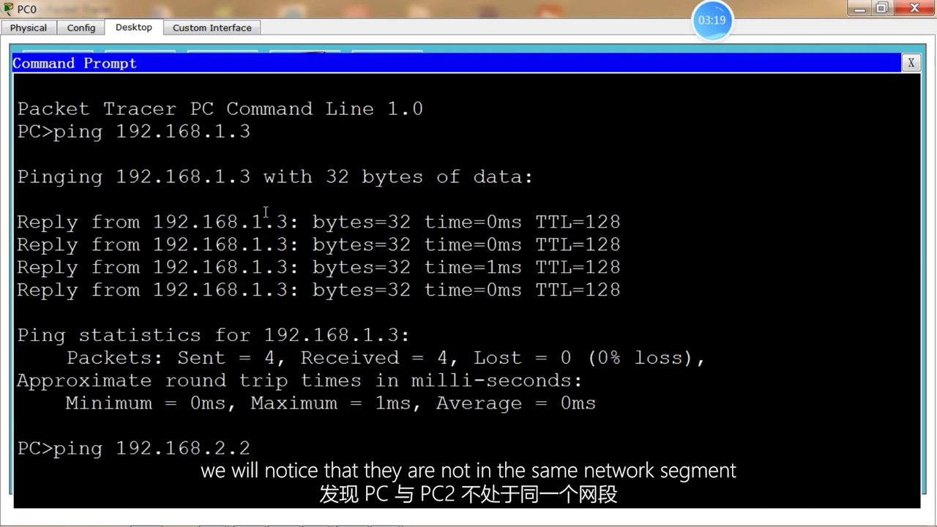
key("Return")
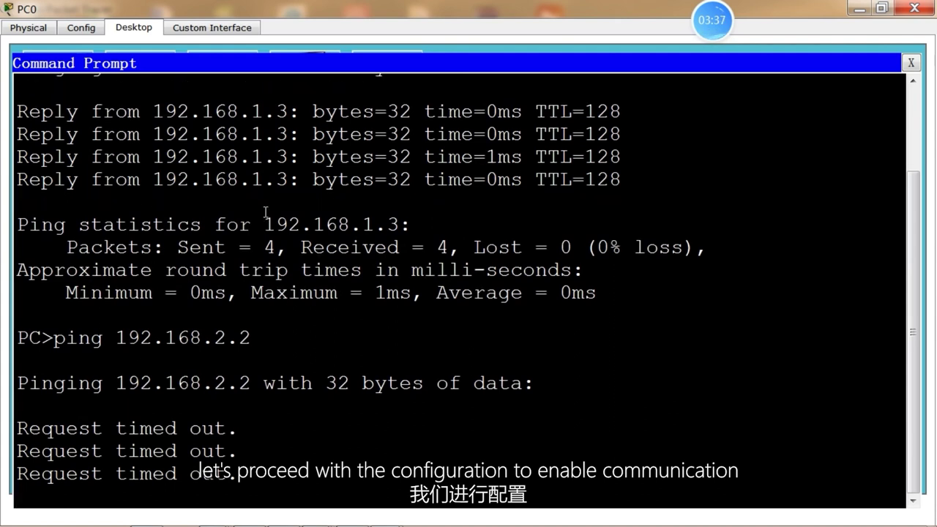
left_click(915, 8)
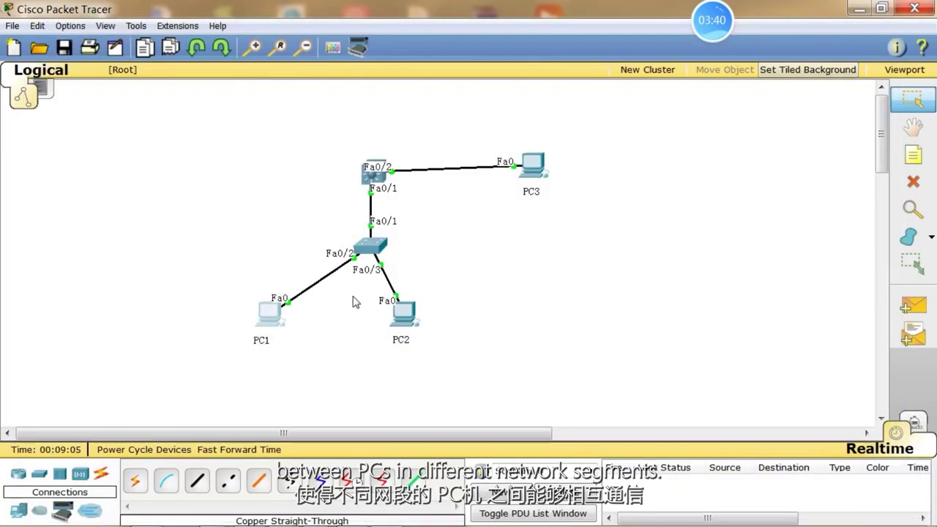
Open the Layer 2 switch's command line in a maximized window and enter global configuration mode
left_click(374, 249)
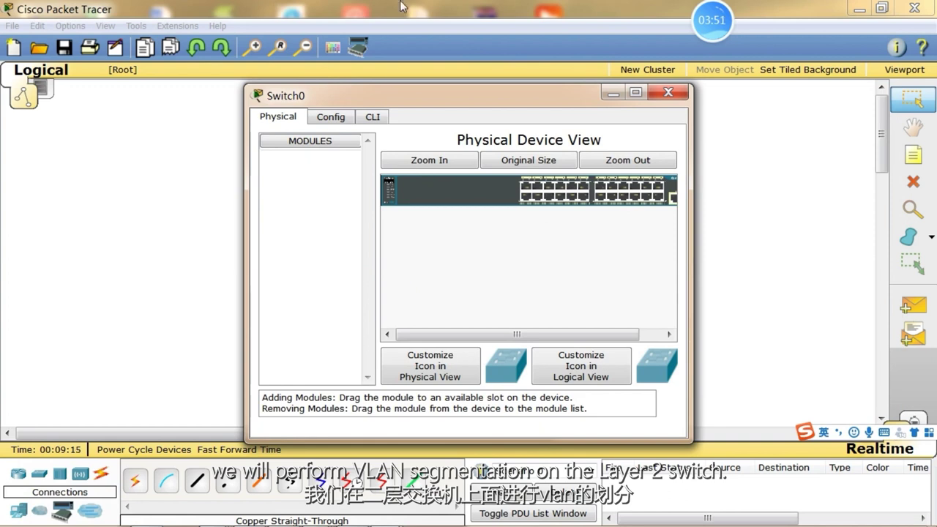
left_click(372, 118)
double_click(416, 96)
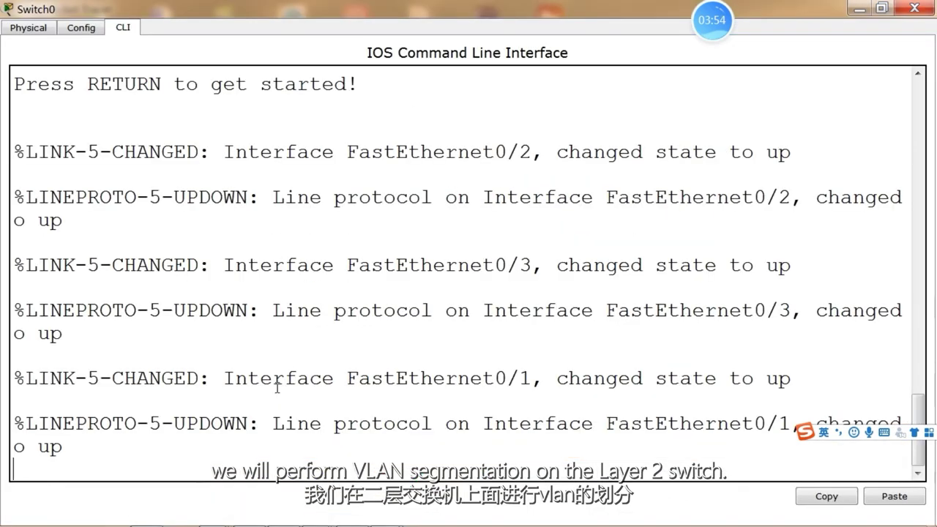
key("Return")
key("Return")
key("Return")
type("en")
key("Return")
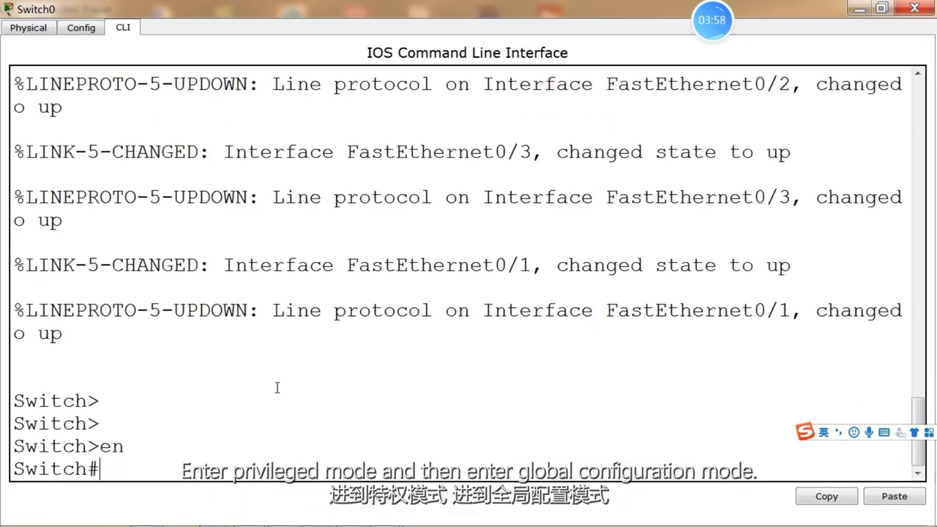
type("conf t")
key("Return")
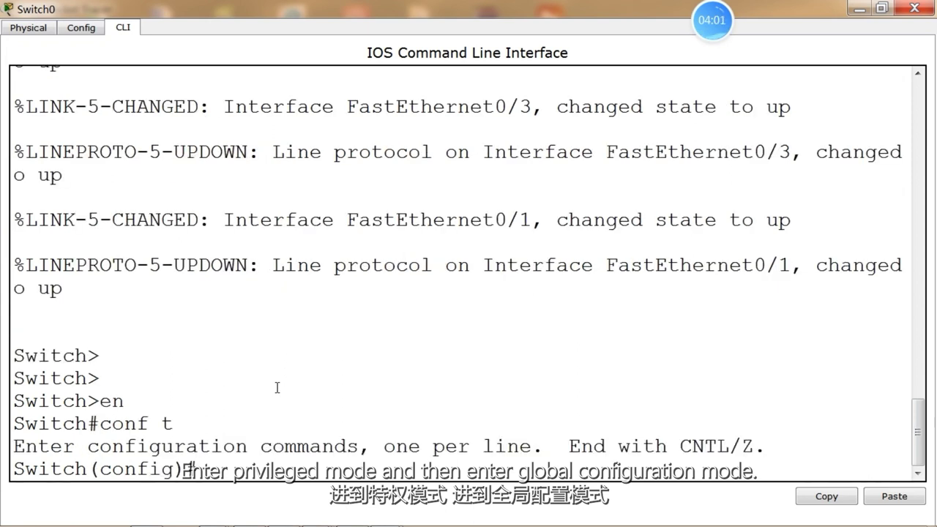
Create VLAN 2 and VLAN 3 on the Layer 2 switch
type("vlan 2")
key("Return")
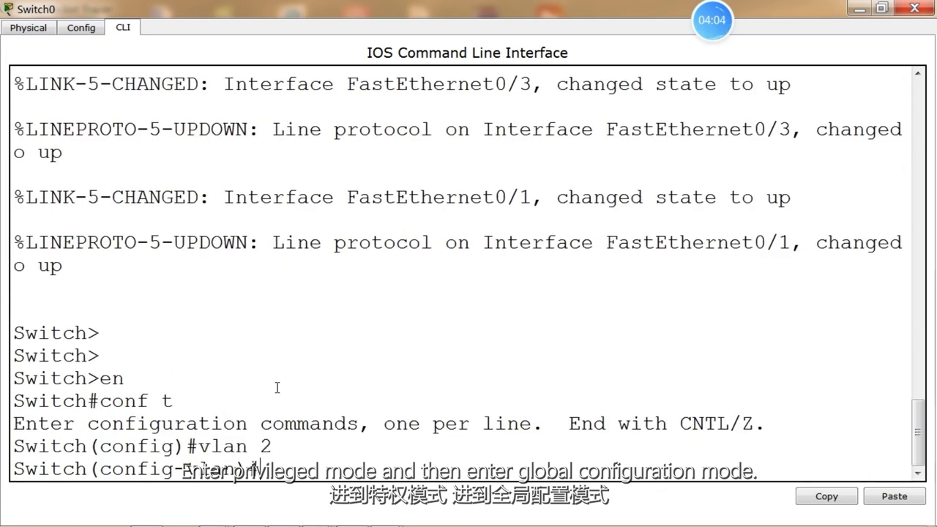
type("exit")
key("Return")
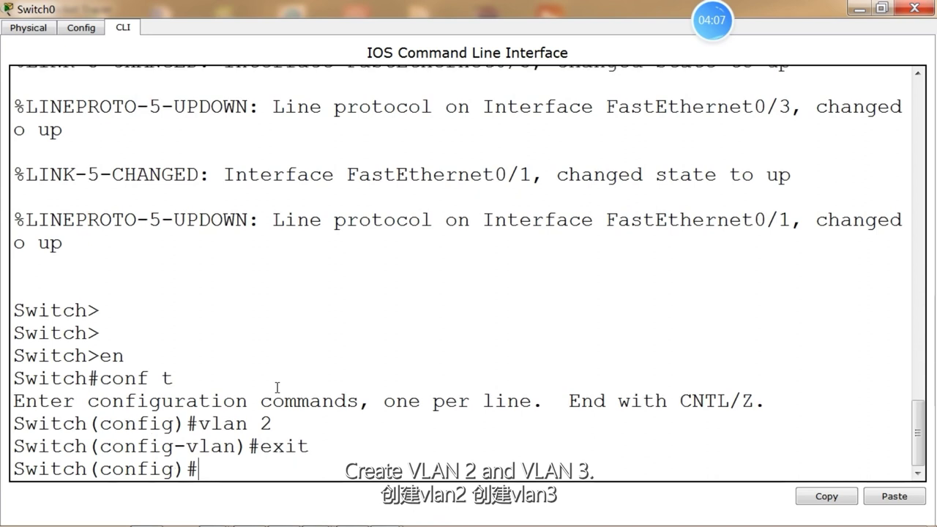
type("vlan 3")
key("Return")
type("e")
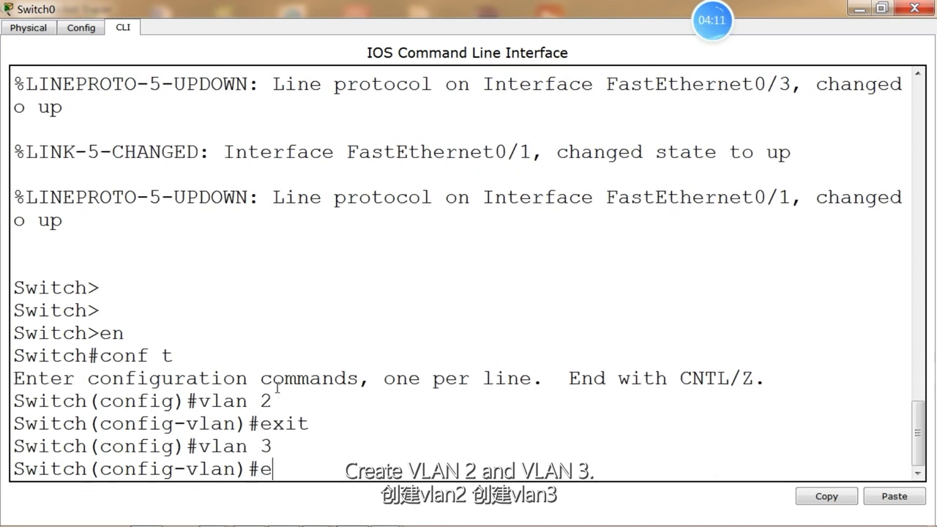
type("xit")
key("Return")
Assign the Layer 2 switch's port f0/2 to access VLAN 2 and return to global configuration mode
type("int ")
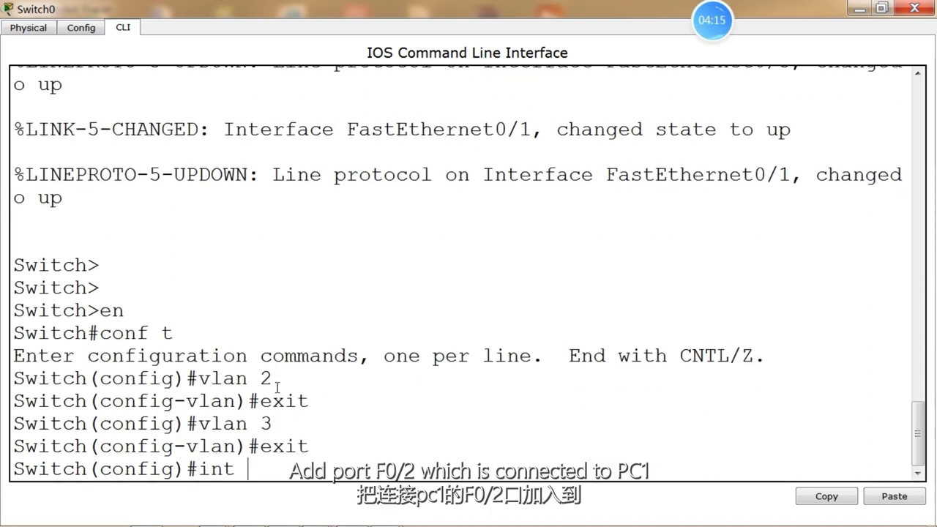
type("f0/2")
key("Return")
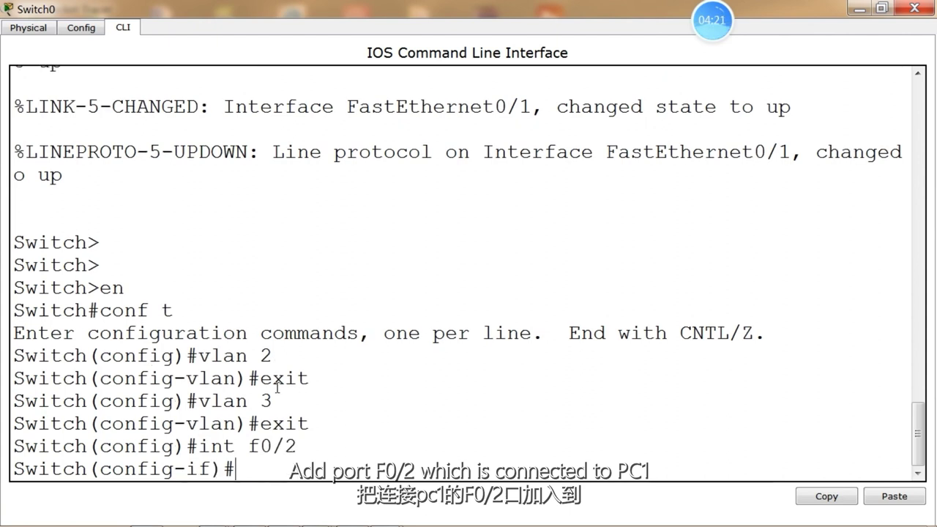
type("sw acc vlan 2")
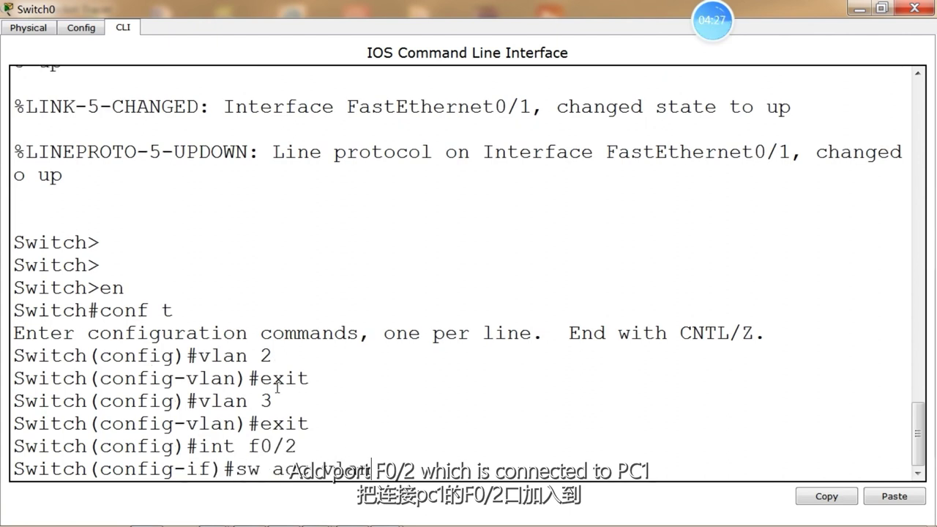
key("Return")
key("Up")
key("BackSpace")
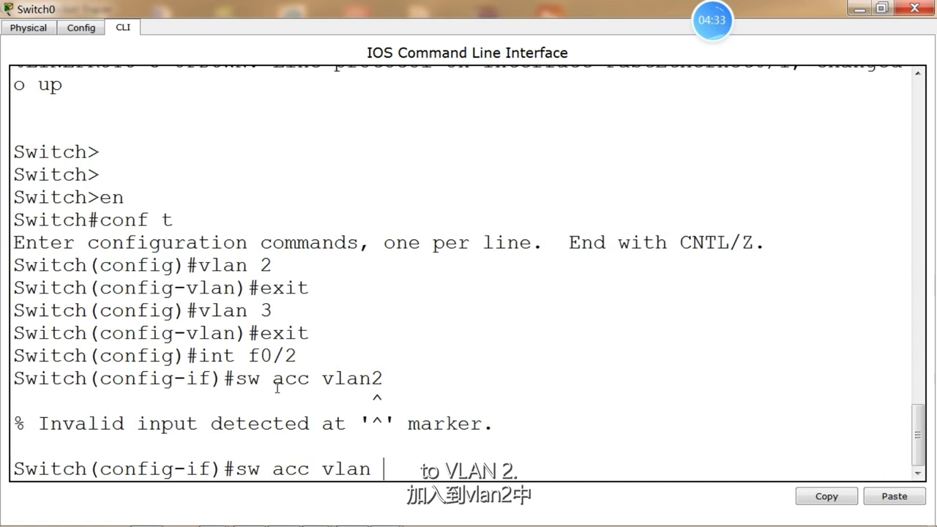
type("2")
key("Return")
type("exit")
key("Return")
Assign the Layer 2 switch's port f0/3 to access VLAN 3 and return to global configuration mode
type("int f")
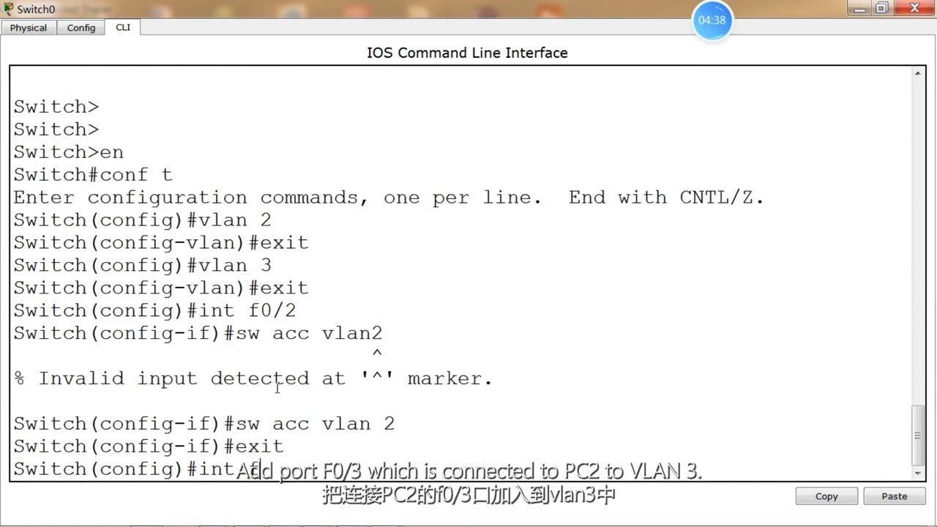
type("0/3")
key("Return")
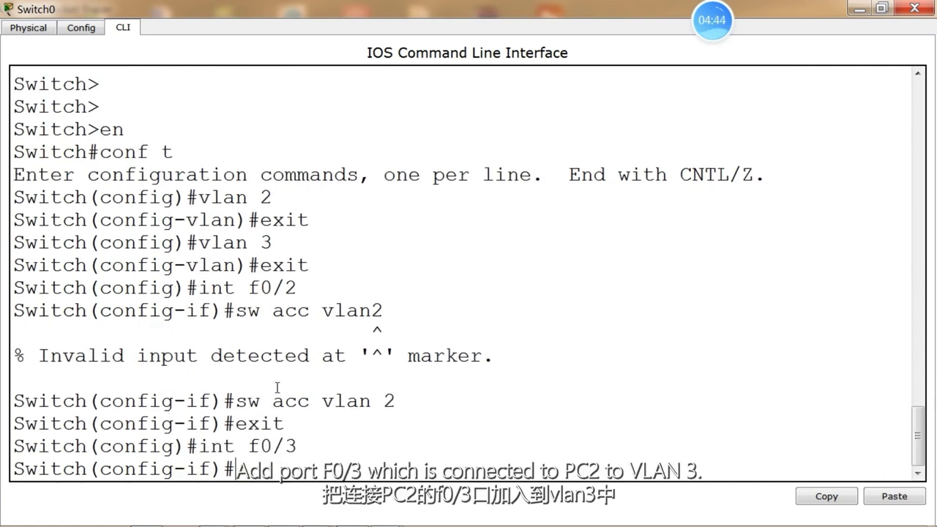
type("sw acc vlan3")
key("Return")
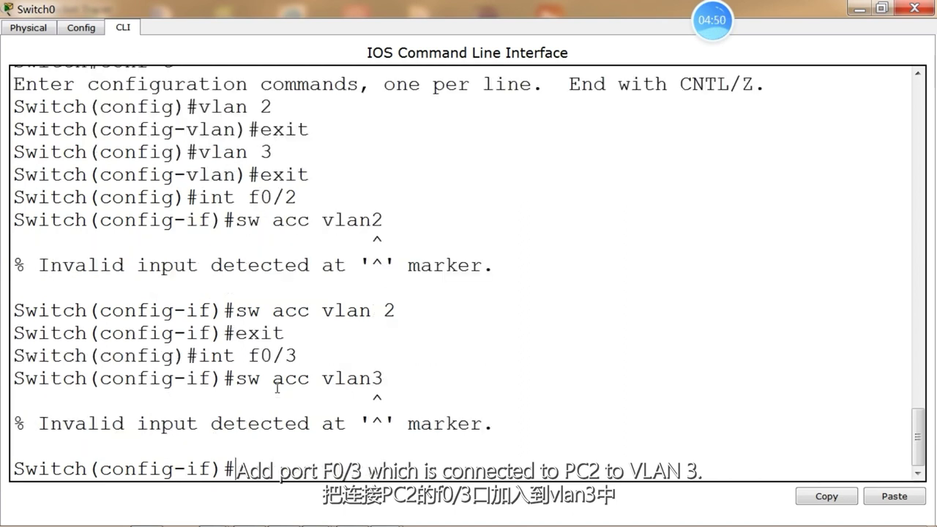
type("sw acc vlan")
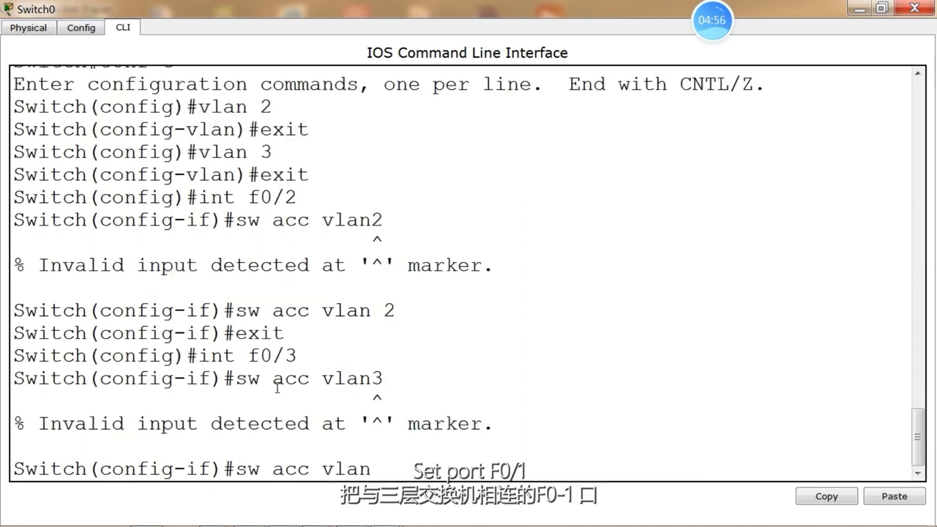
type(" 3")
key("Return")
type("exit")
key("Return")
Set the Layer 2 switch's port f0/1 to trunk mode and leave the interface configuration
type("int f0/1")
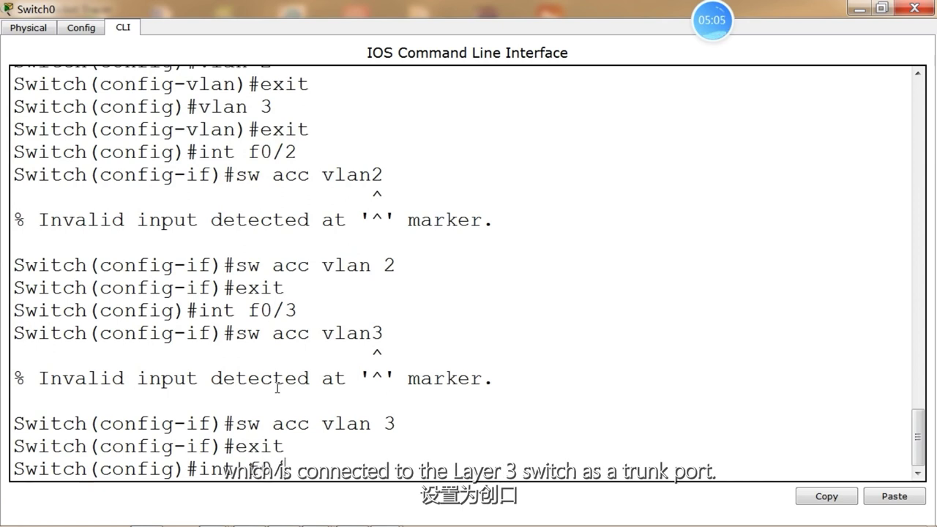
key("Return")
type("sw")
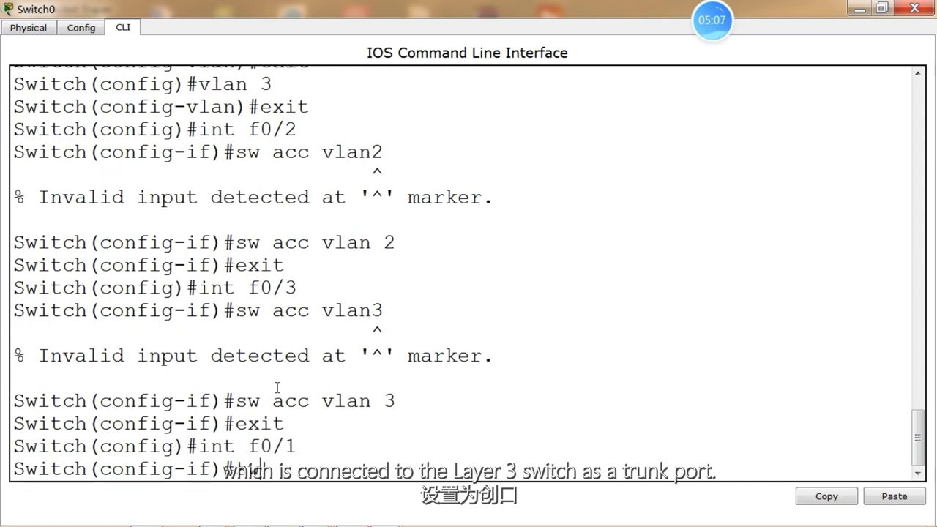
key("Tab")
type("mode trunk")
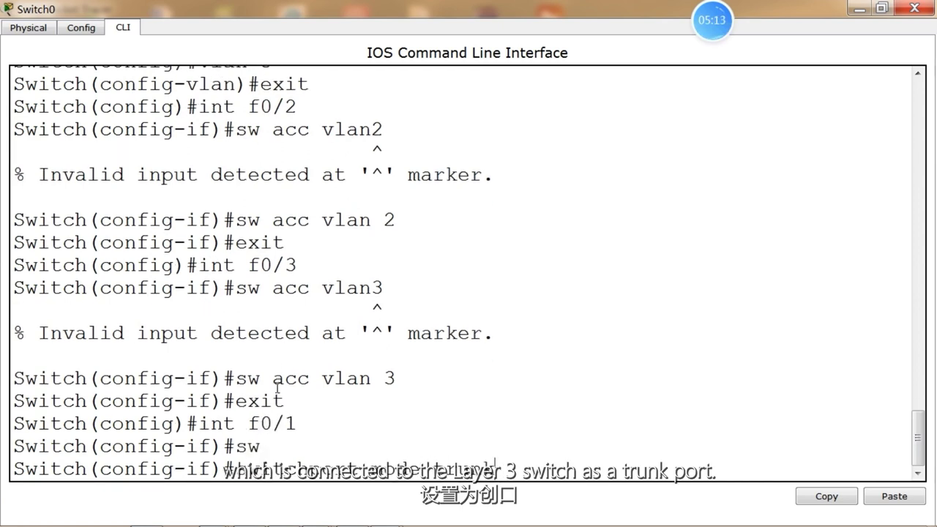
key("Return")
type("exit")
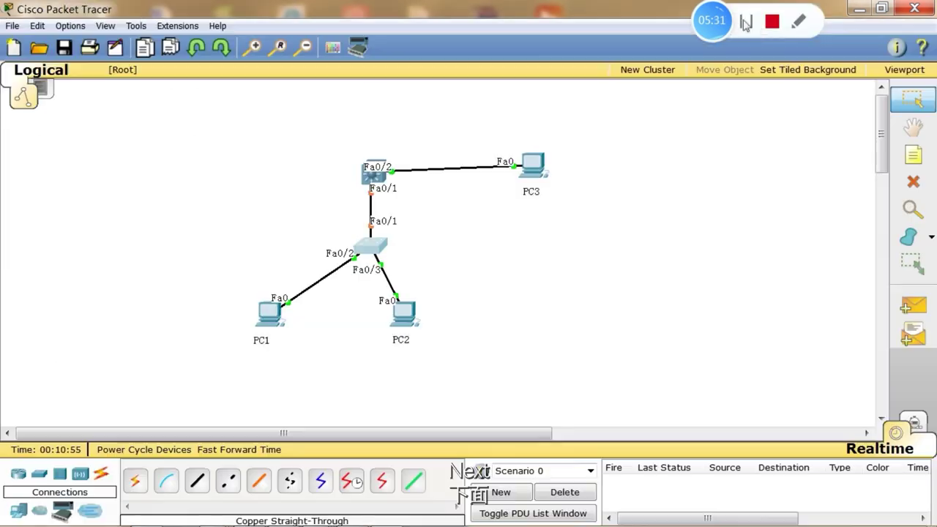
Open the Layer 3 switch's command line and enter global configuration mode
left_click(374, 176)
left_click(372, 116)
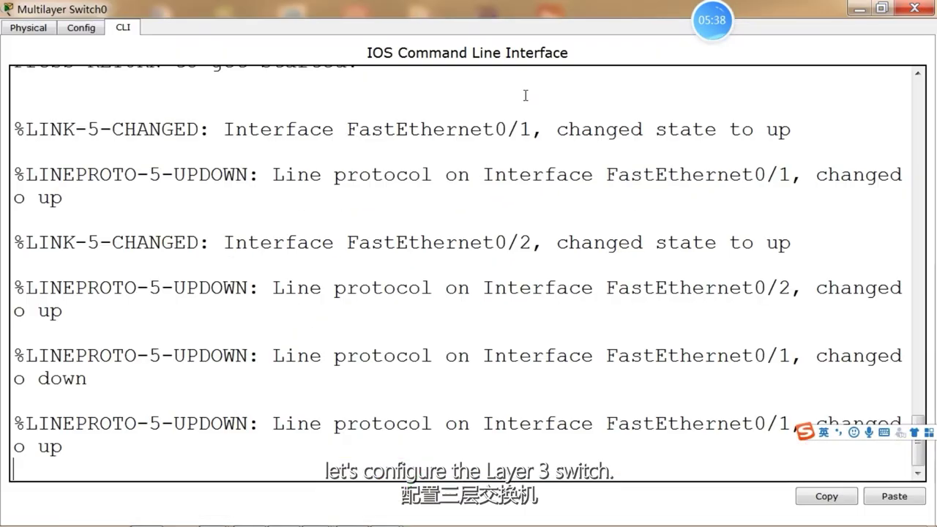
key("Return")
key("Return")
type("en")
key("Return")
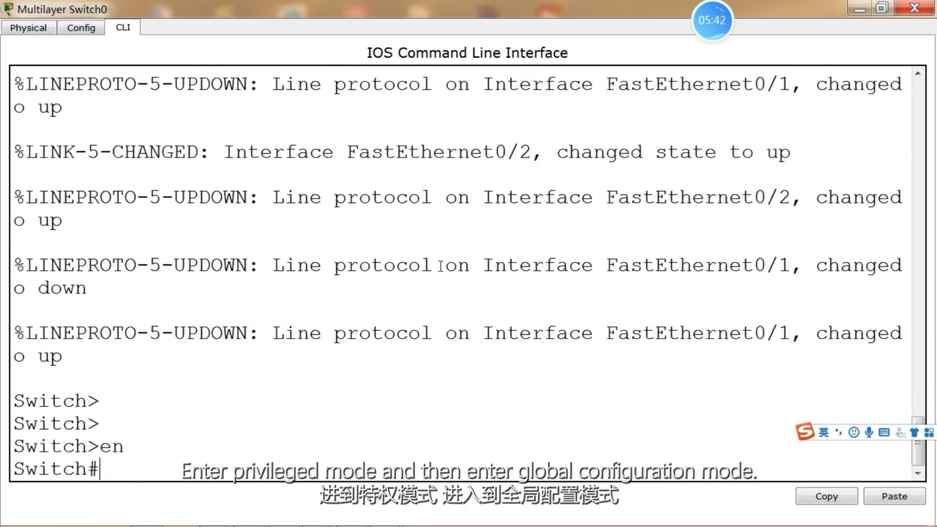
type("conf t")
key("Return")
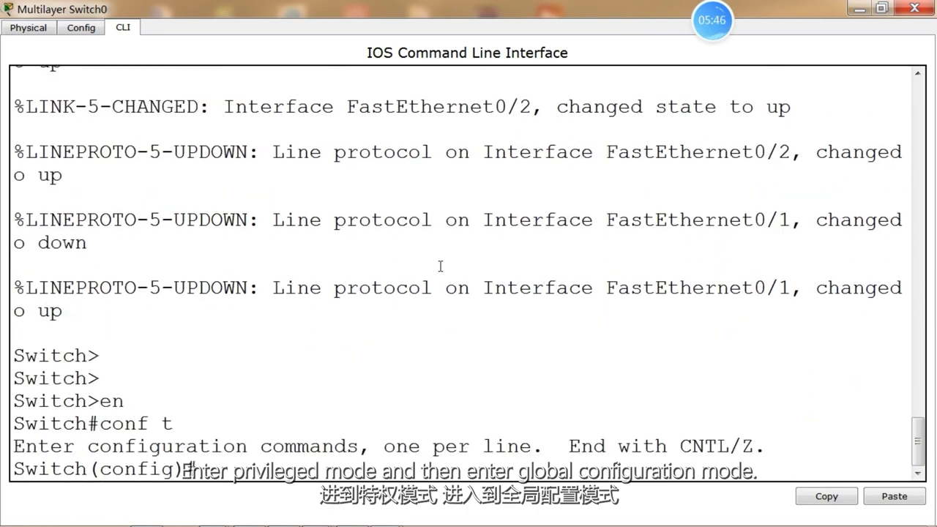
Enable IP routing on the Layer 3 switch and create VLAN 2 and VLAN 3
type("ip routing")
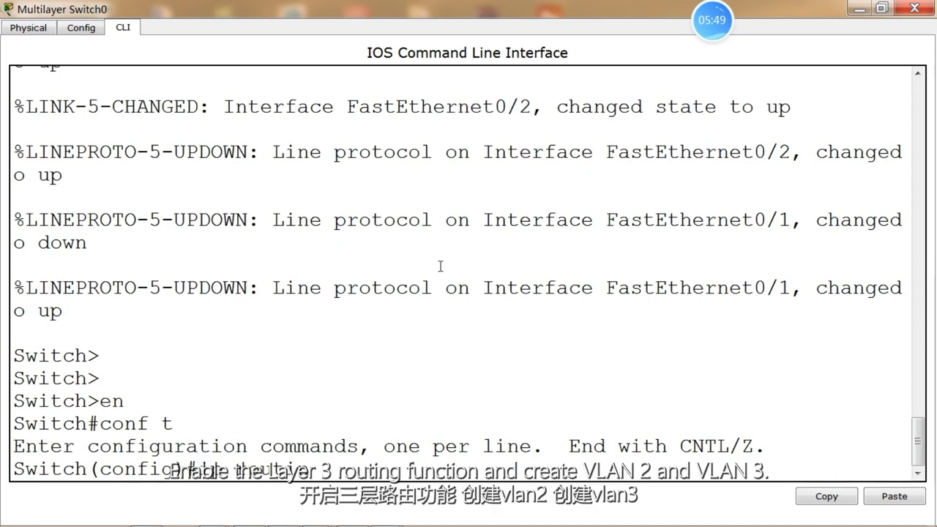
key("Return")
type("vlan 2")
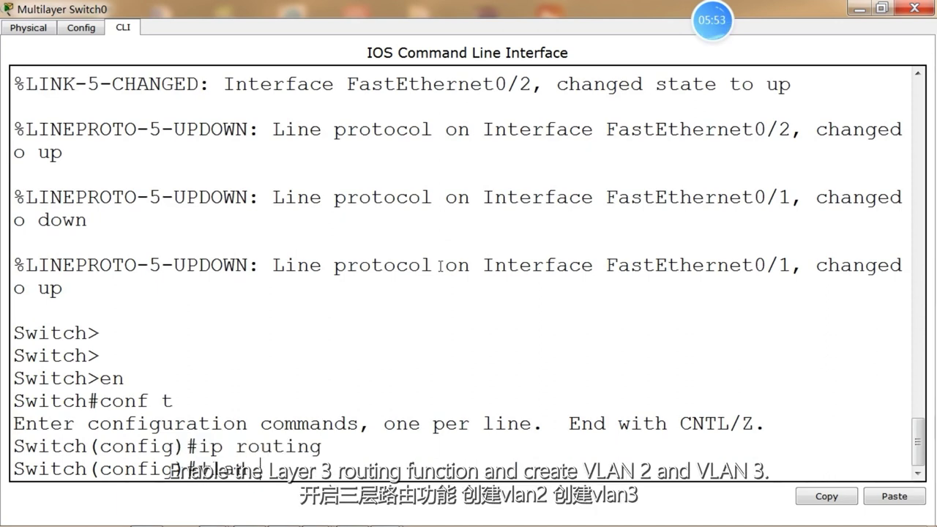
key("Return")
type("exit")
key("Return")
type("vlan 3")
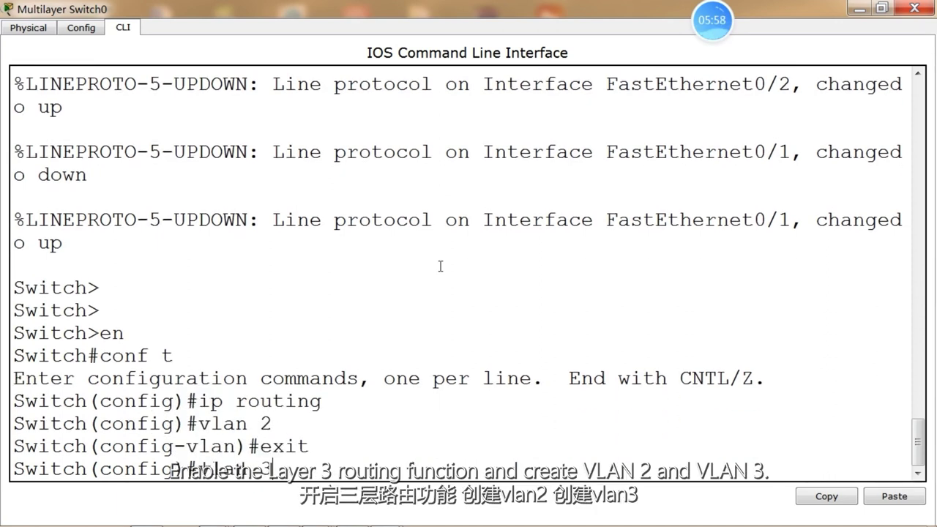
key("Return")
type("exit")
key("Return")
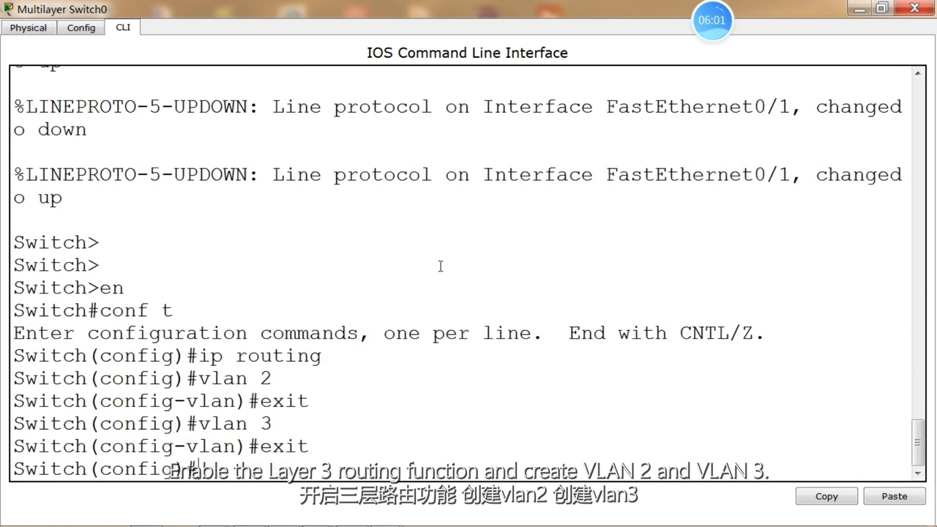
Enter interface configuration mode for port f0/1 on the Layer 3 switch
type("int f0/1")
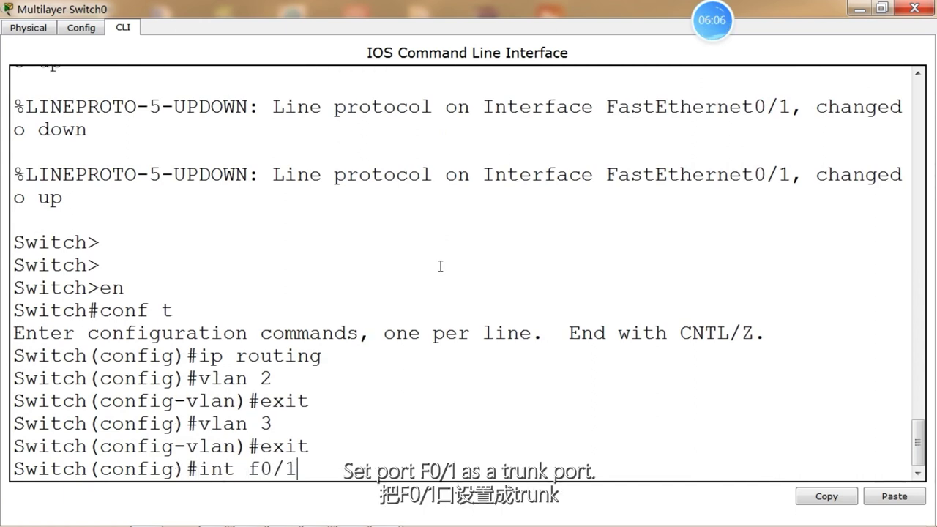
key("Return")
type("sw")
key("Tab")
type("m")
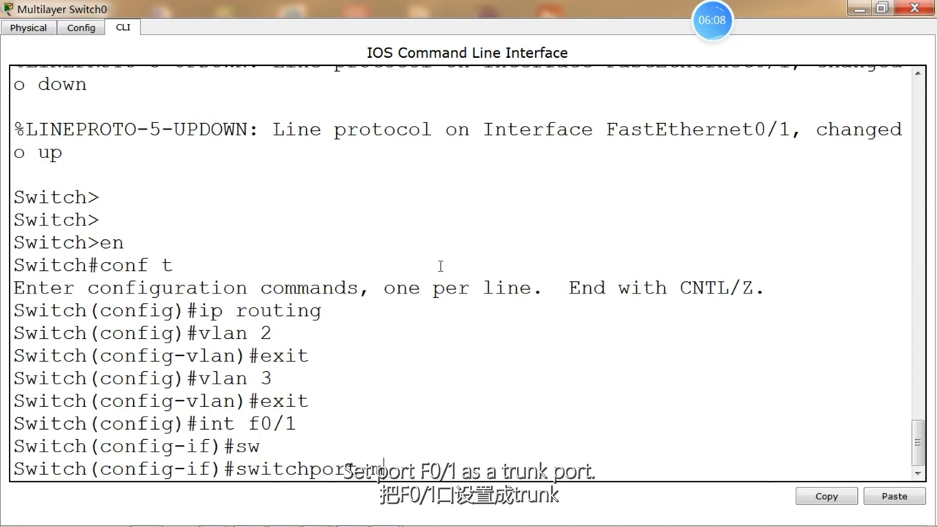
type("ode tr")
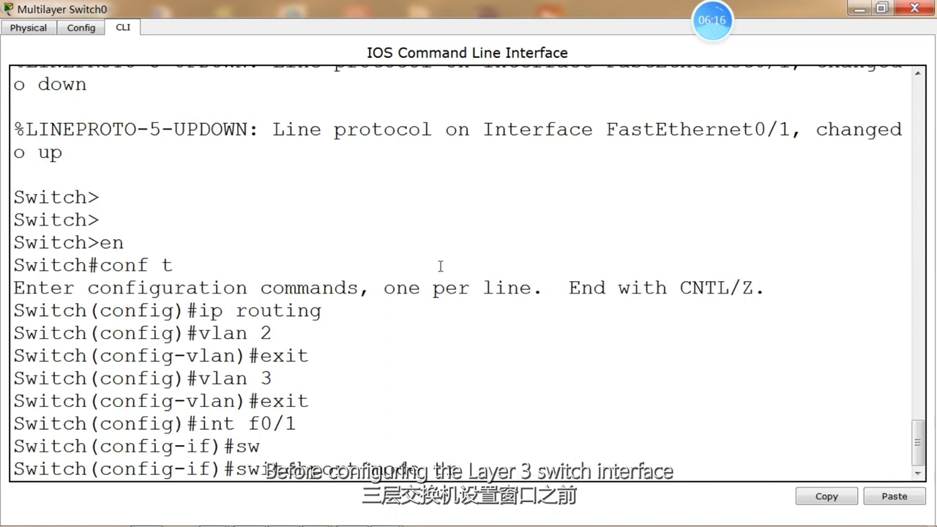
key("BackSpace")
key("BackSpace")
key("BackSpace")
key("BackSpace")
key("BackSpace")
key("BackSpace")
key("BackSpace")
key("BackSpace")
key("BackSpace")
key("BackSpace")
key("BackSpace")
key("BackSpace")
key("BackSpace")
key("BackSpace")
key("BackSpace")
key("BackSpace")
key("BackSpace")
key("BackSpace")
key("BackSpace")
key("BackSpace")
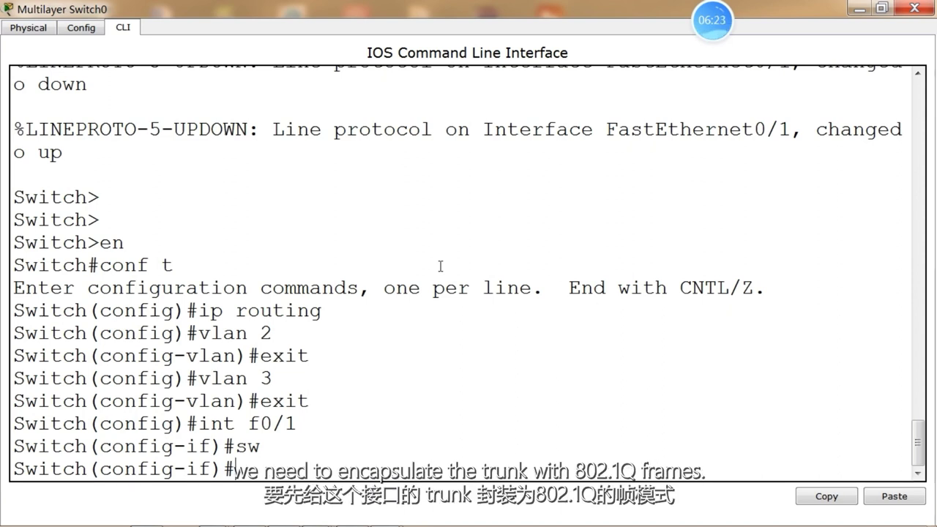
Set the trunk encapsulation of the Layer 3 switch's port f0/1 to dot1q
type("sw")
key("Tab")
type("tr")
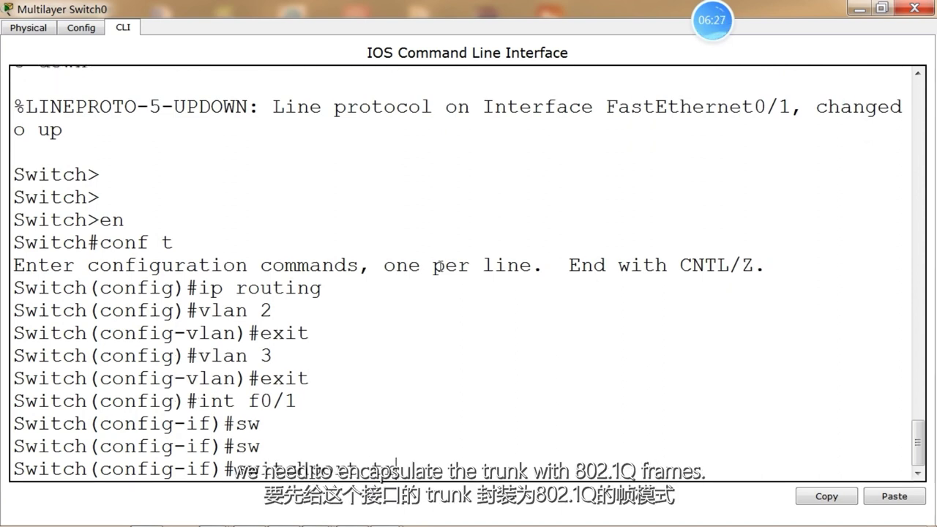
key("Tab")
type("en")
key("Tab")
type("do")
key("Tab")
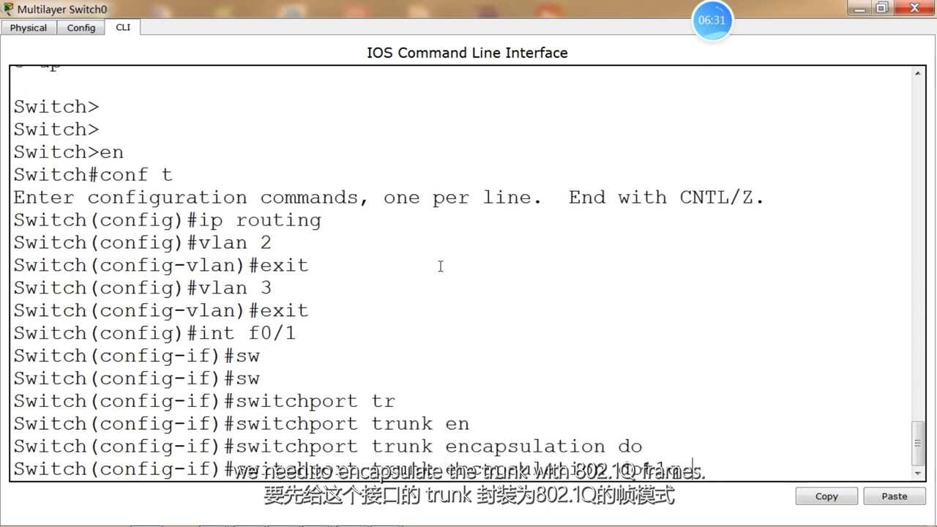
key("Return")
Set the Layer 3 switch's port f0/1 to trunk mode and return to global configuration mode
type("sw")
key("Tab")
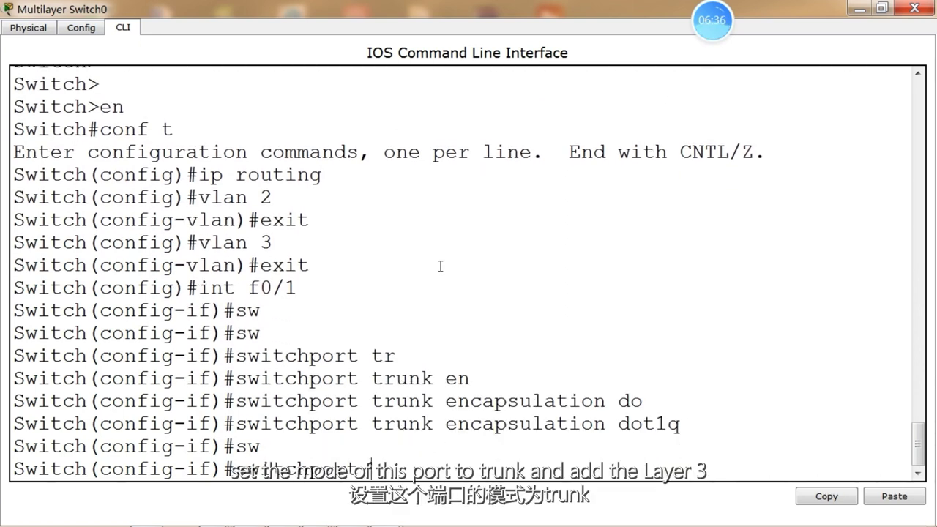
type("mode trunk")
key("Return")
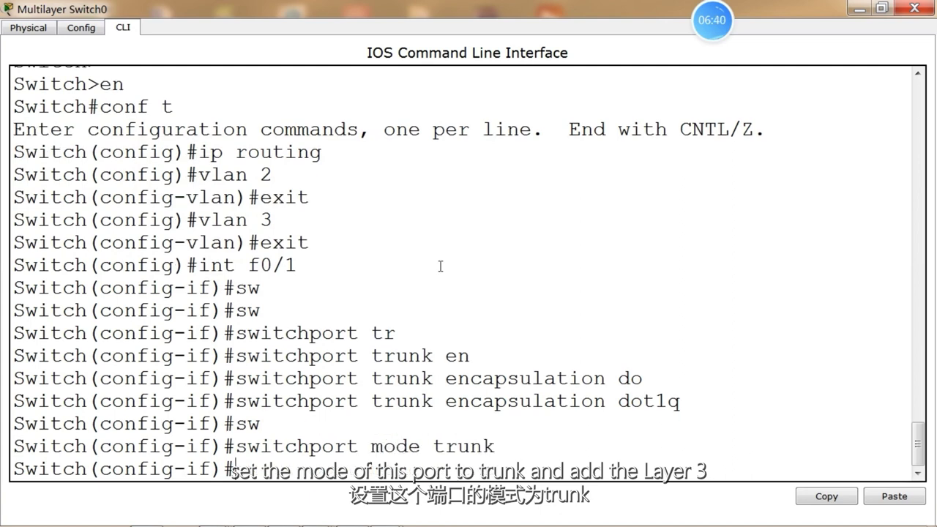
type("exit")
key("Return")
Assign the Layer 3 switch's port f0/2 to access VLAN 2 and return to global configuration mode
type("int f0/2")
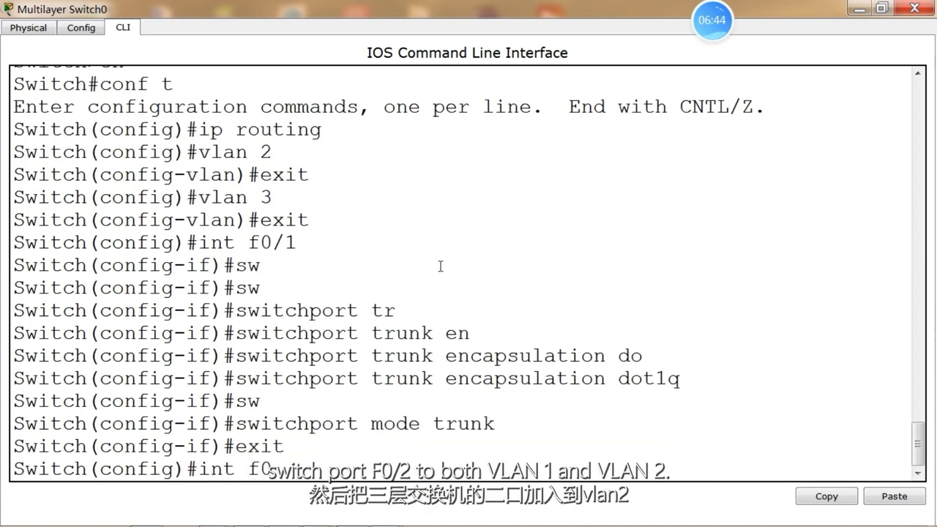
key("Return")
type("sw acc v")
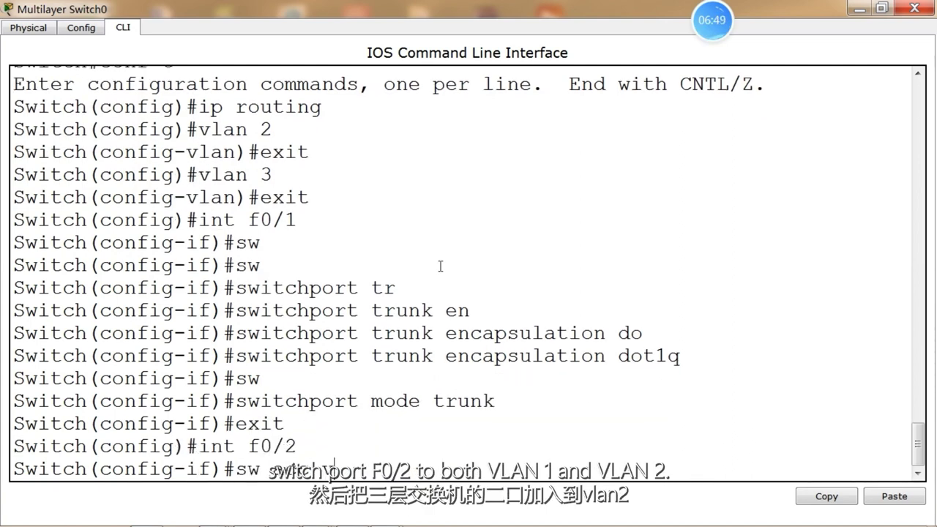
type("lan 2")
key("Return")
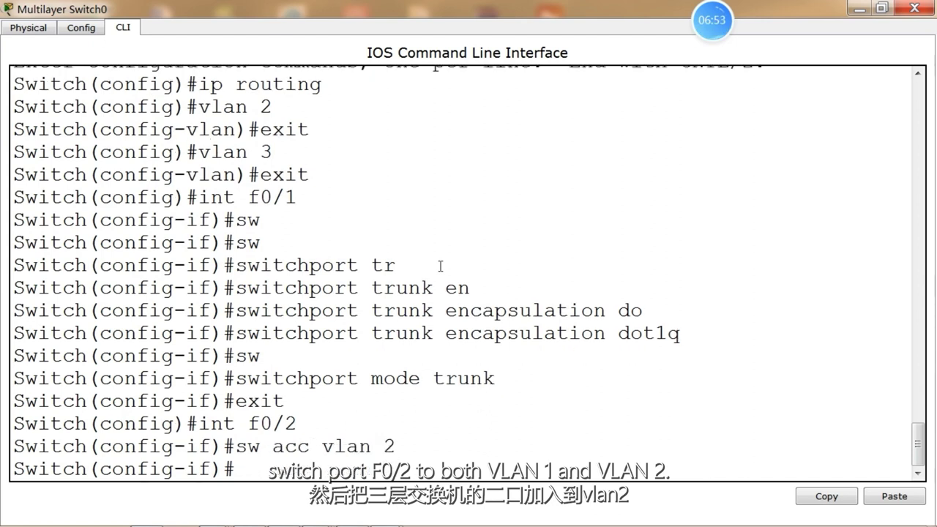
type("exit")
key("Return")
Give the Layer 3 switch's VLAN 2 virtual interface the IP address 192.168.1.1 with mask 255.255.255.0
type("int ")
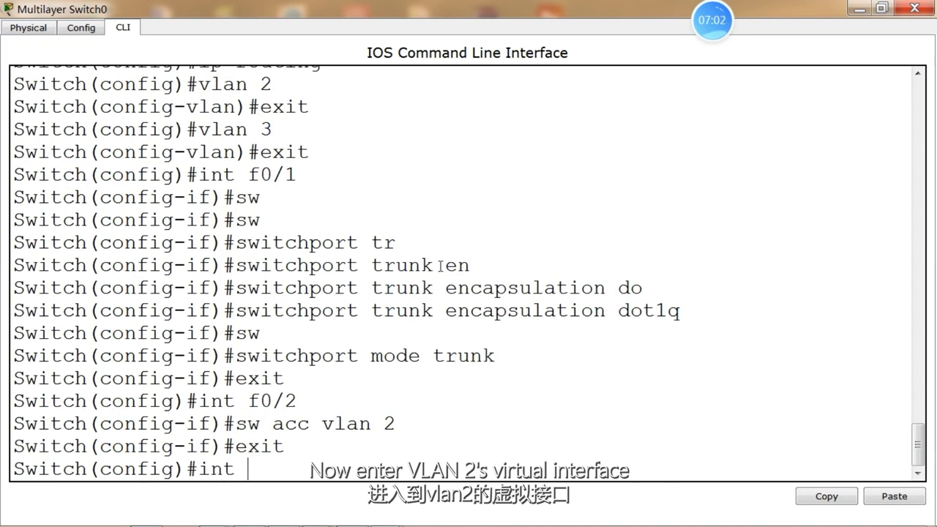
type("vlan 2")
key("Return")
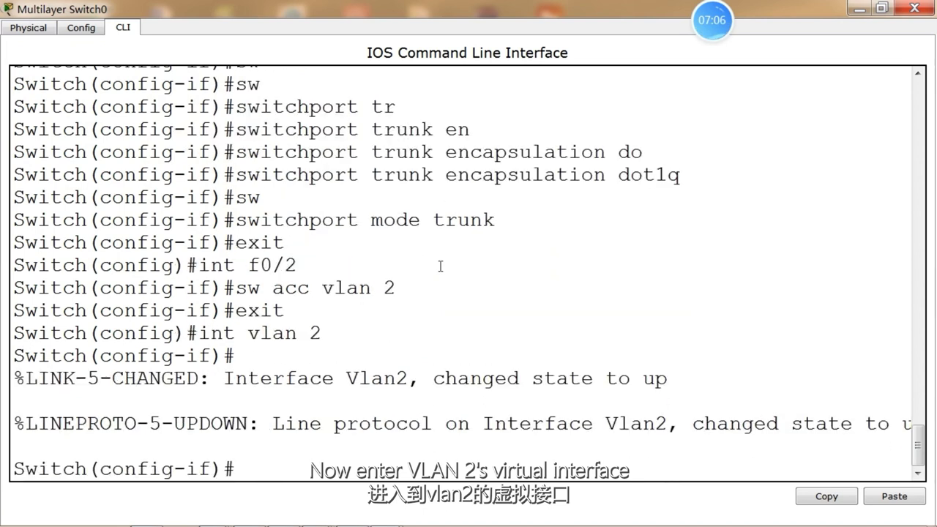
type("ip add 1")
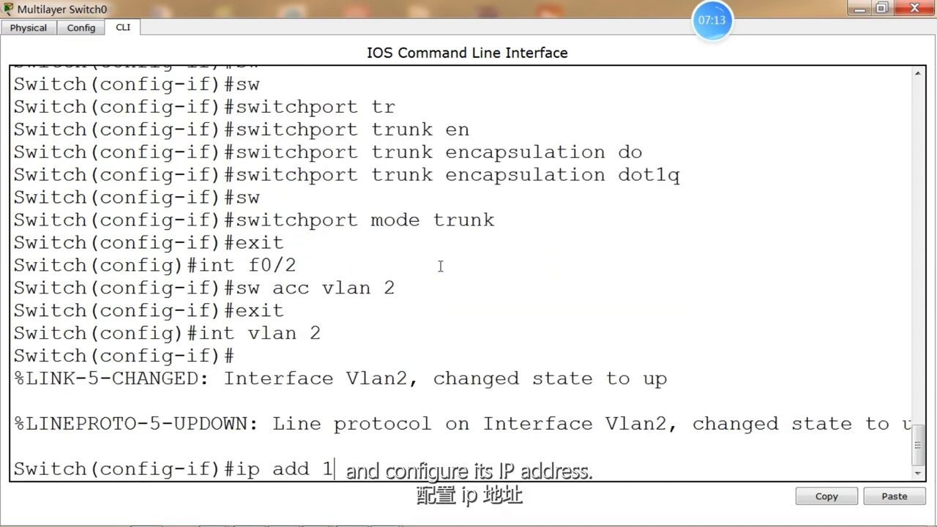
type("92.168.1.1 255.255.255.0")
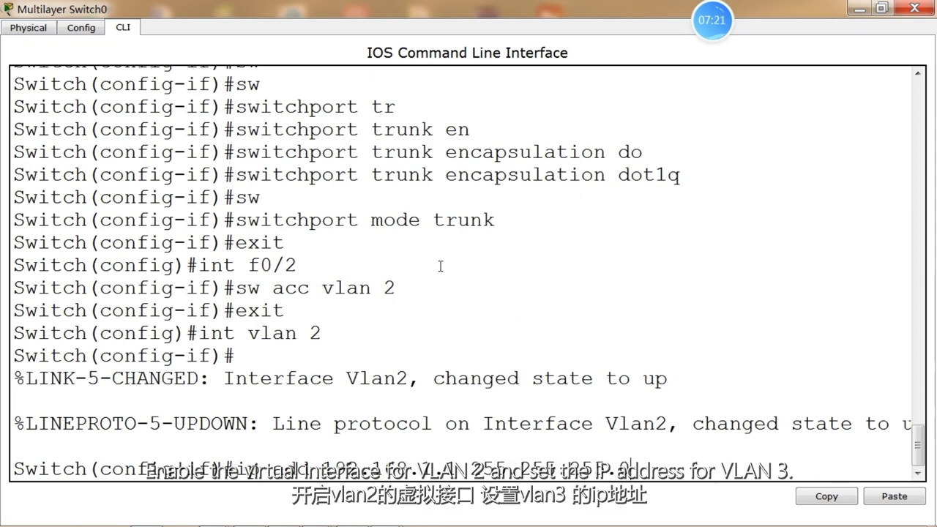
key("Return")
Enable the VLAN 2 virtual interface with no shutdown and return to global configuration mode
type("no sh")
key("Tab")
key("Return")
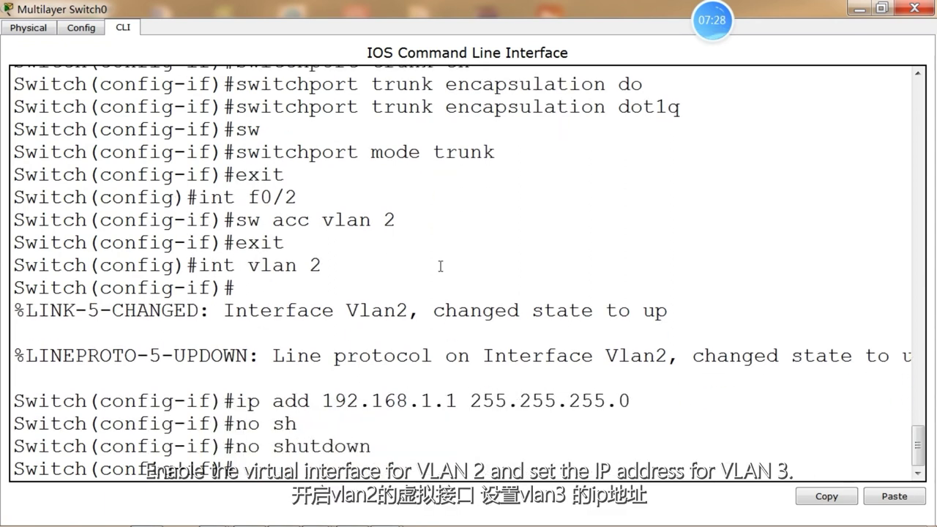
type("exit")
key("Return")
Give the Layer 3 switch's VLAN 3 virtual interface the IP address 192.168.2.1 with mask 255.255.255.0
type("int vlan 3")
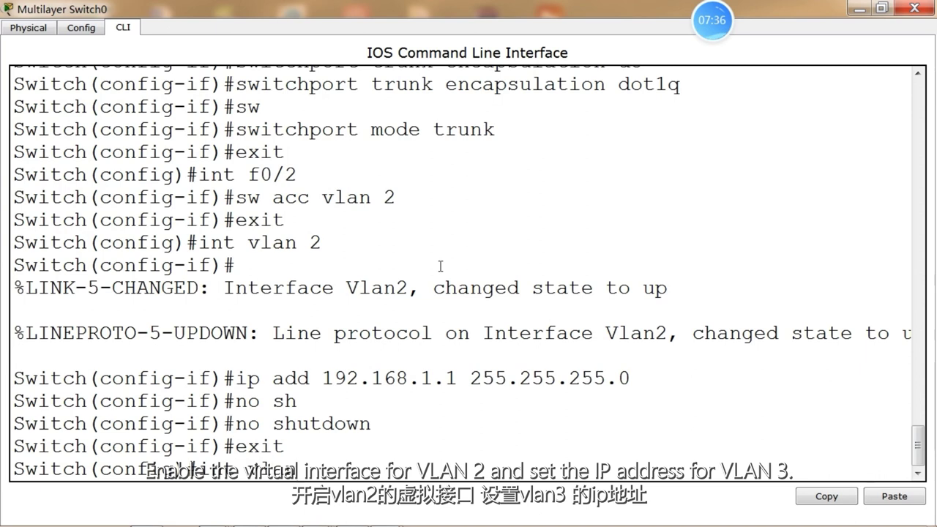
key("Return")
type("ip")
key("BackSpace")
key("BackSpace")
key("BackSpace")
key("Return")
type("ip add 192.168")
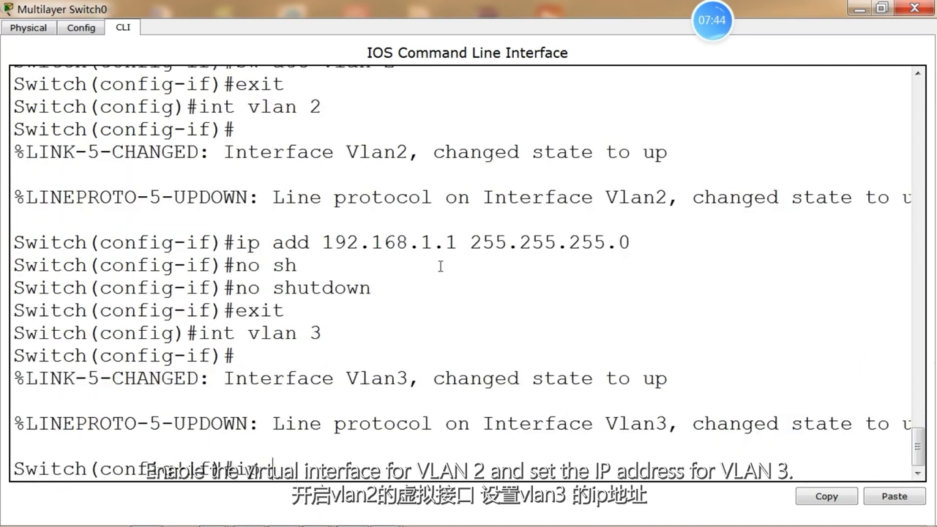
type(".2.1 255.255.255.0")
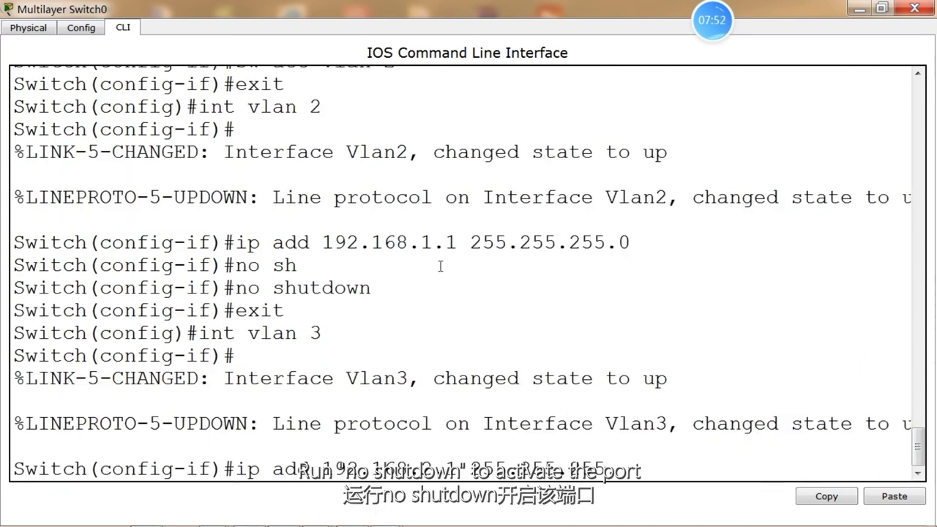
key("Return")
Enable the VLAN 3 virtual interface with no shutdown and leave its interface configuration mode
type("no sh")
key("Return")
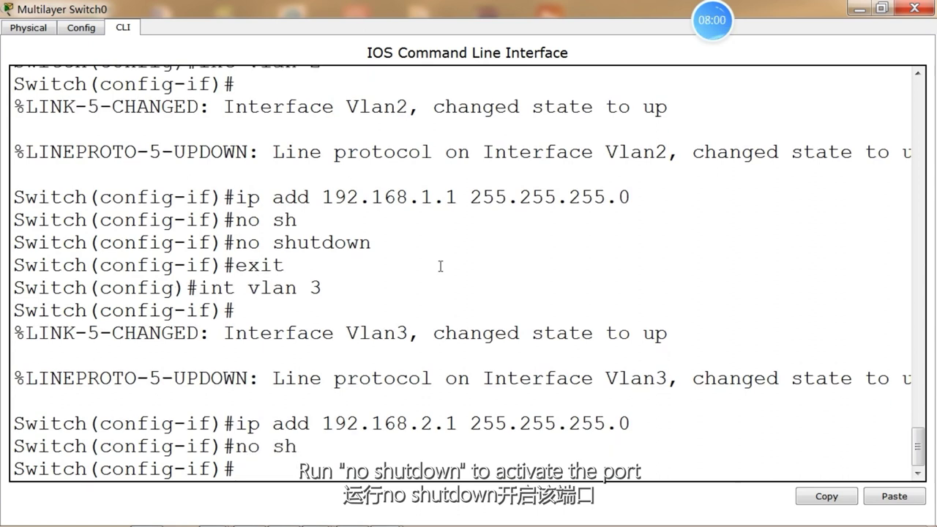
type("exit")
key("Return")
End configuration mode and display the Layer 3 switch's IP routing table
type("end")
key("Return")
type("sh")
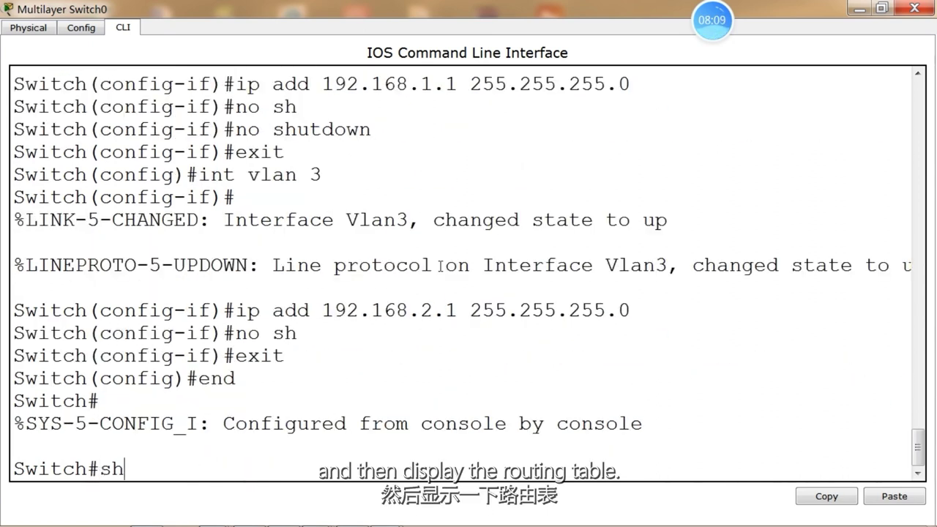
type(" ip route")
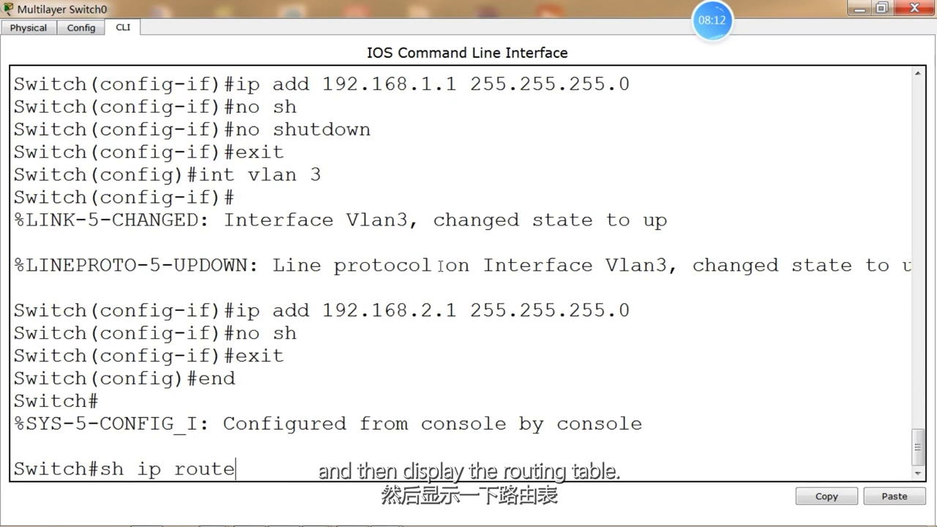
key("Return")
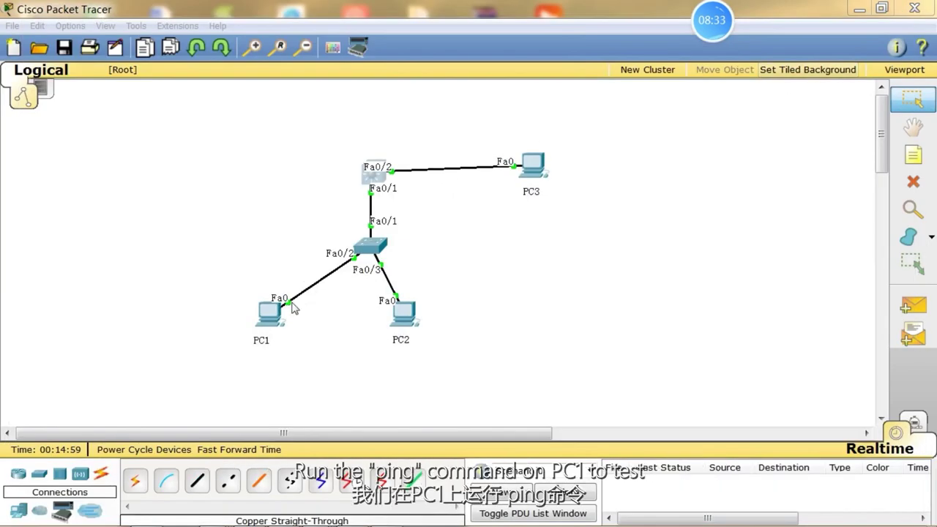
Open PC1's Command Prompt and ping PC3 at 192.168.1.3 to test communication within the same segment
left_click(270, 314)
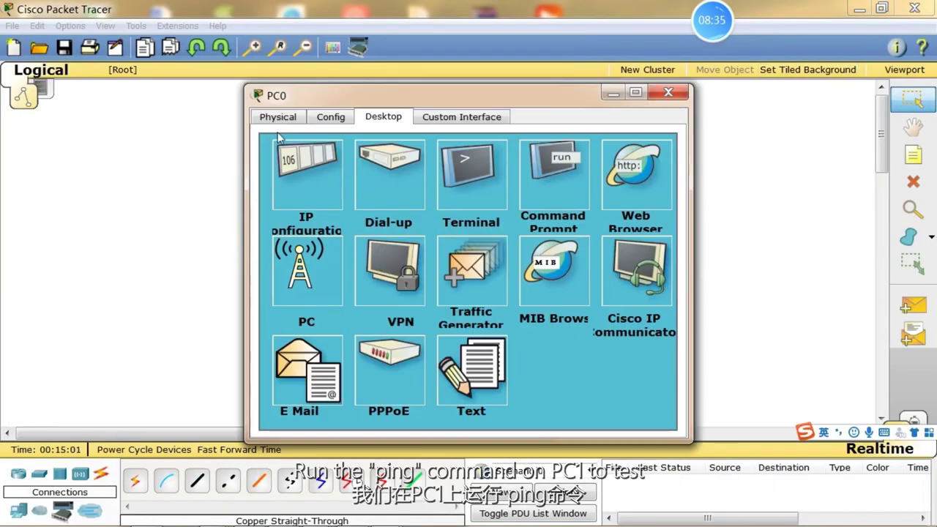
left_click(543, 178)
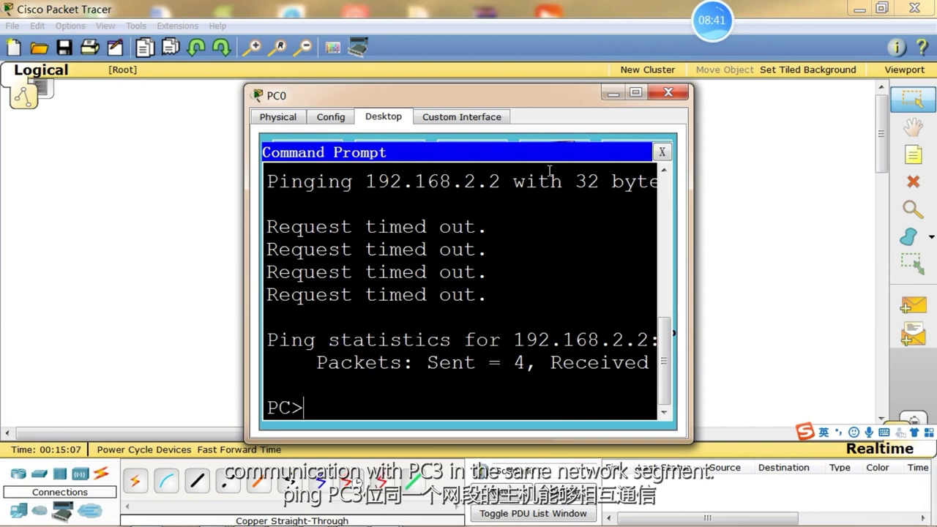
key("Up")
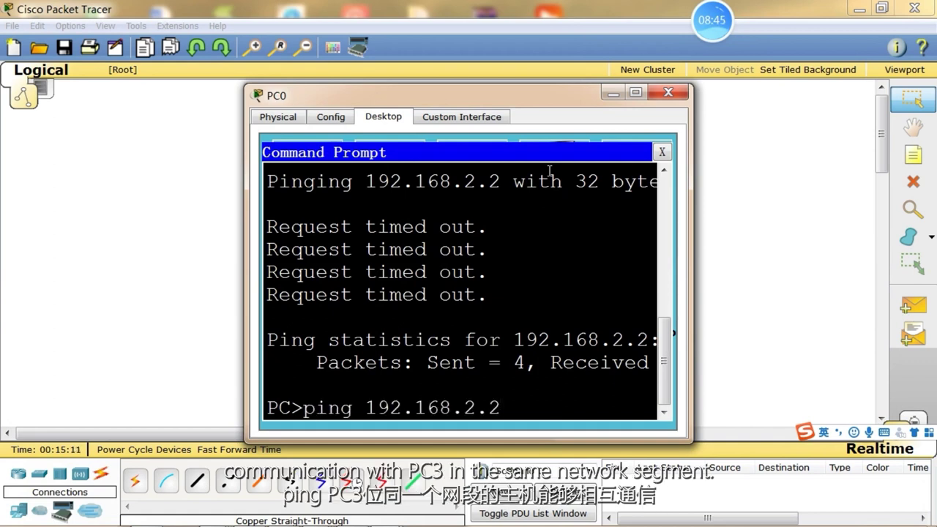
type("1.3")
key("Return")
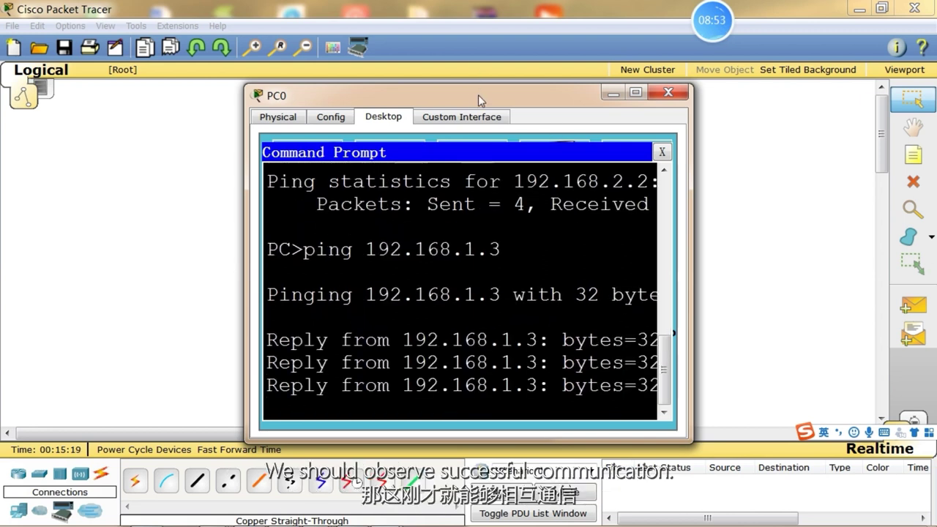
Maximize PC1's window and ping PC2 at 192.168.2.2 to test communication between different VLANs
double_click(478, 95)
key("super+Down")
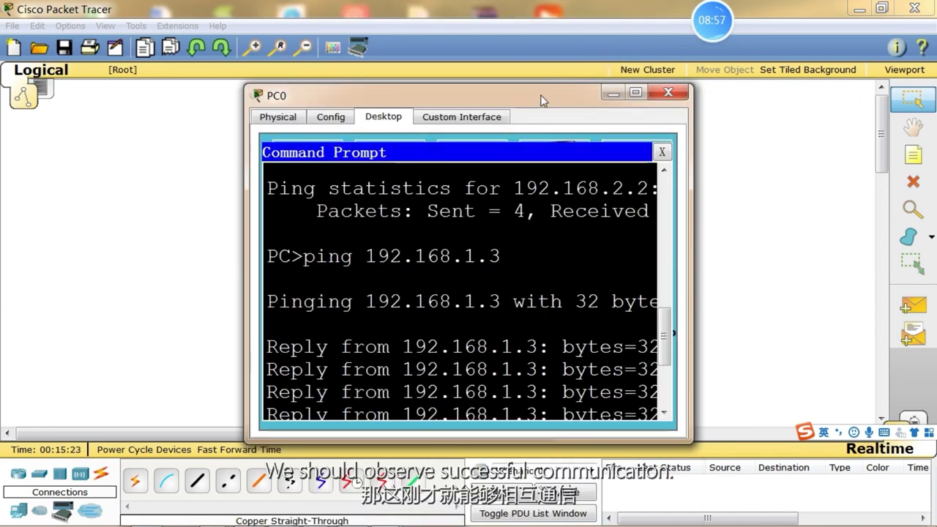
key("super+Up")
key("Up")
key("BackSpace")
key("BackSpace")
key("BackSpace")
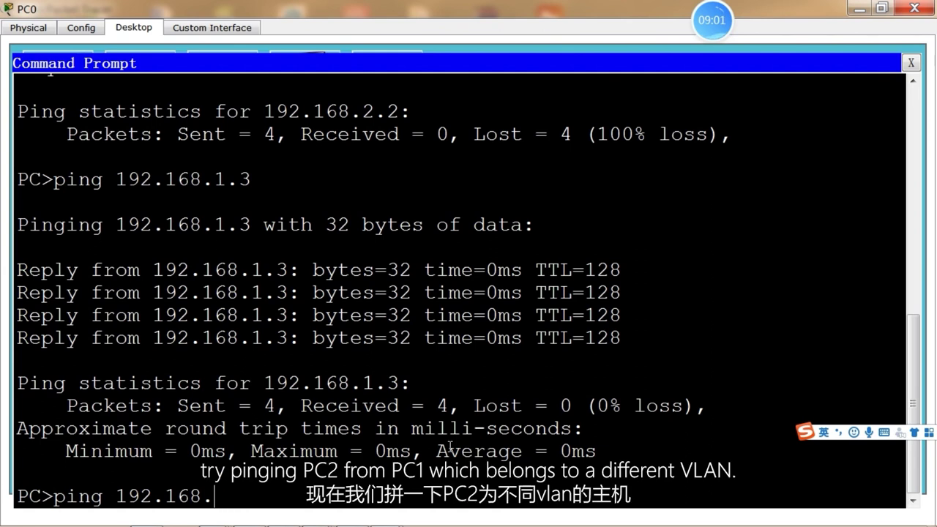
type("2.168.2")
key("BackSpace")
key("Return")
Repeat the ping from PC1 to PC2 at 192.168.2.2
mouse_move(747, 27)
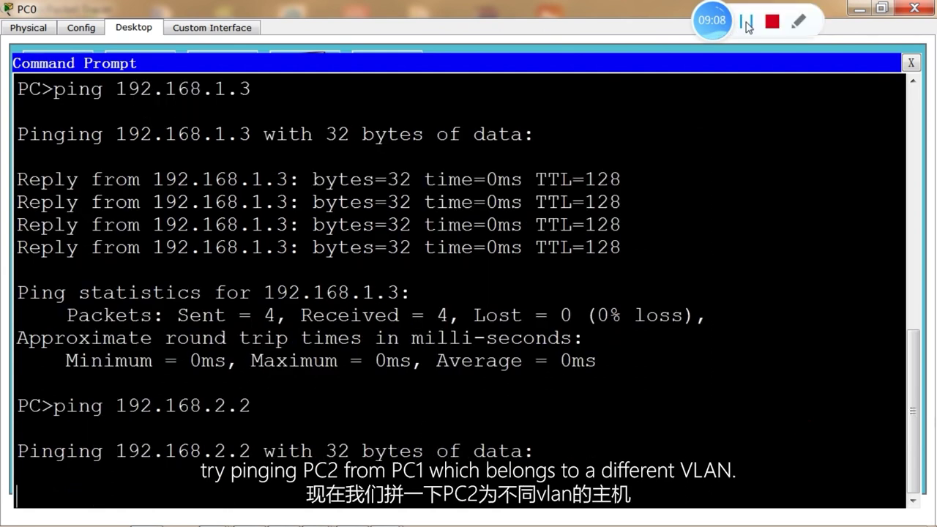
key("Up")
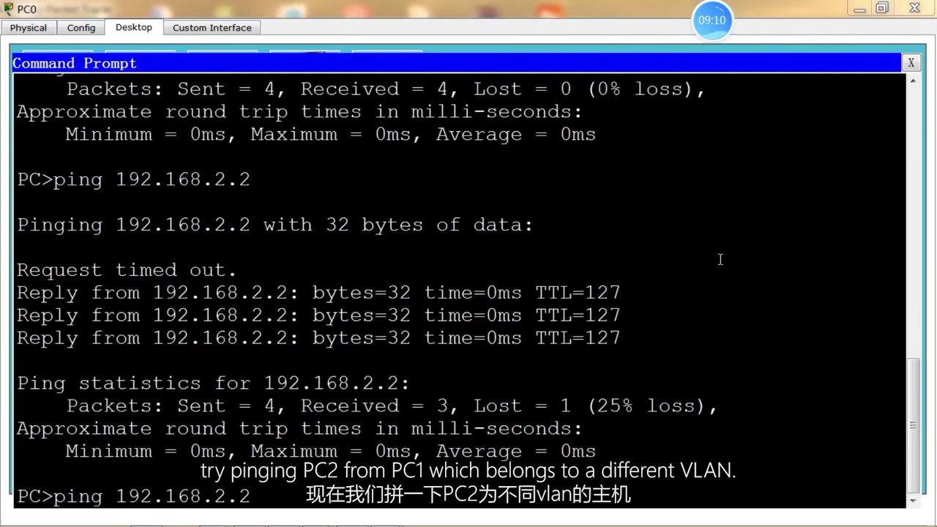
key("Return")
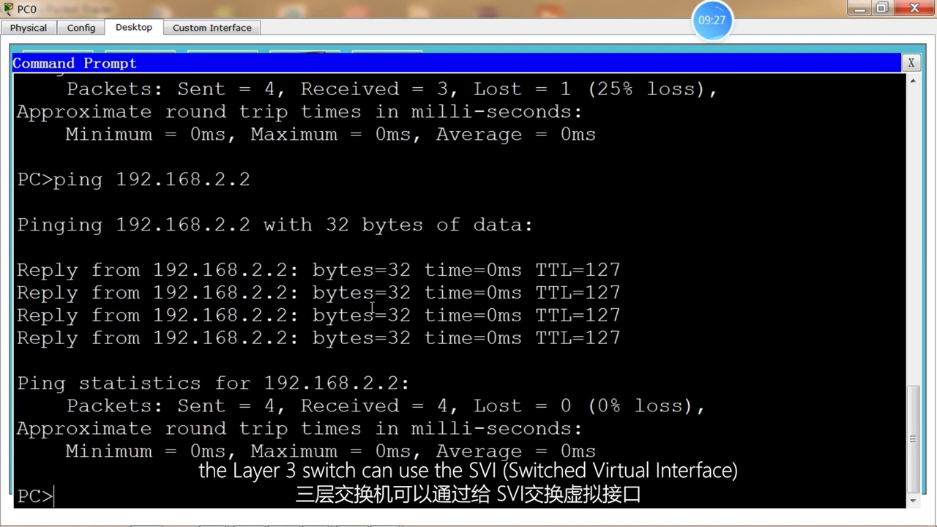
mouse_move(741, 28)
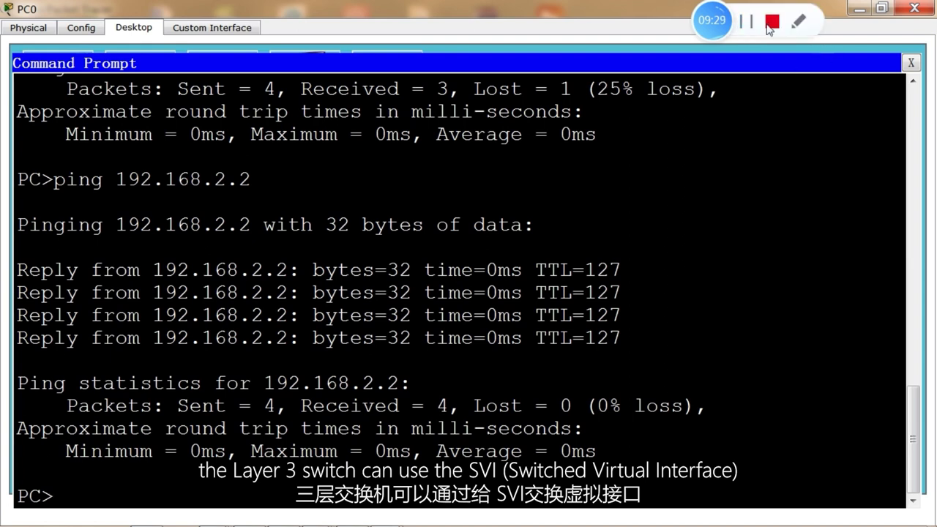